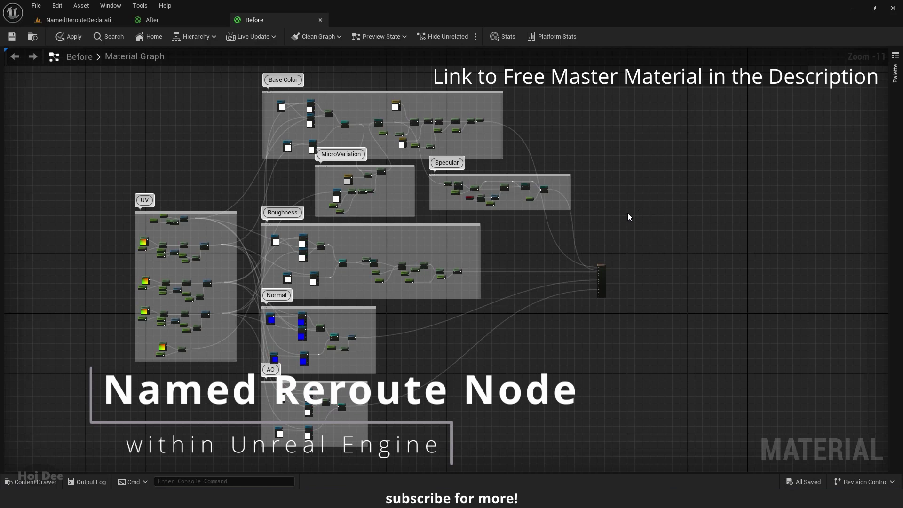
# Step: Shift the existing reroute point on the upper Lerp's output in the Roughness group slightly
pyautogui.scroll(6, 218, 274)
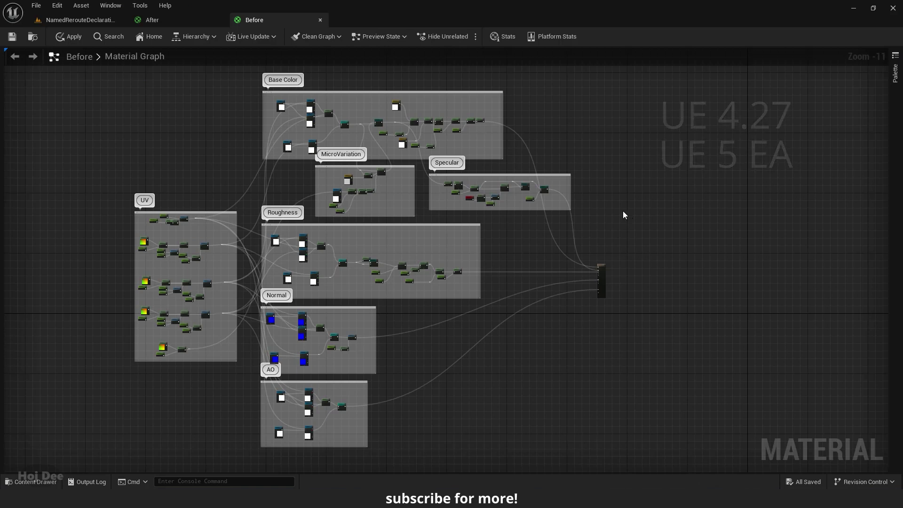
pyautogui.moveTo(624, 215); pyautogui.dragTo(701, 208, button='right')
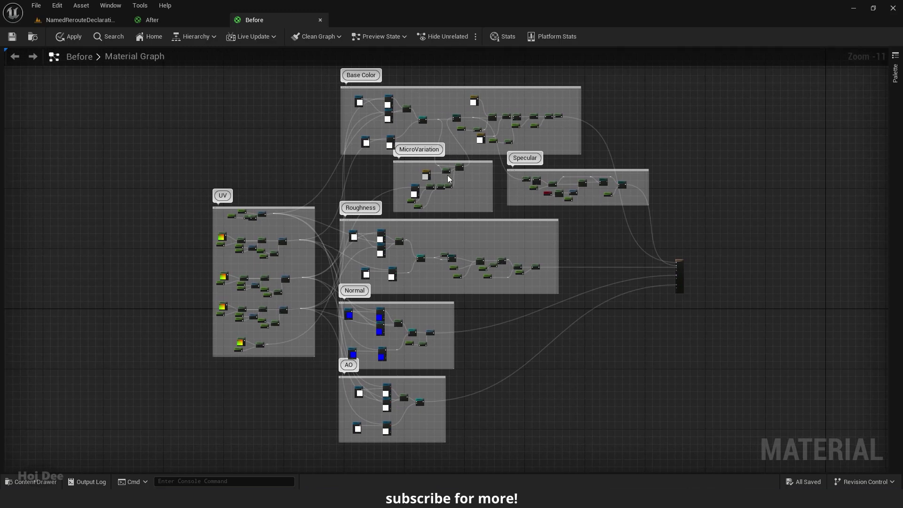
pyautogui.scroll(12, 406, 242)
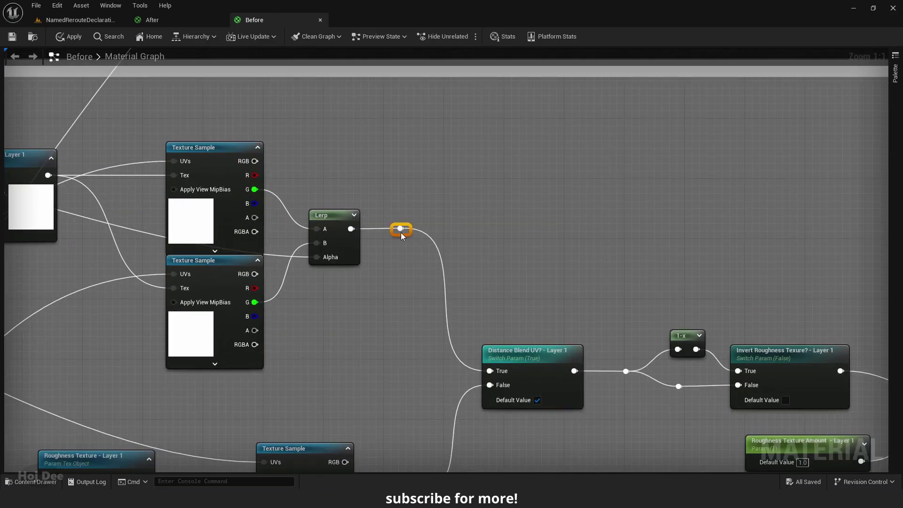
pyautogui.moveTo(401, 233)
pyautogui.mouseDown()
pyautogui.moveTo(411, 250)
pyautogui.moveTo(409, 232)
pyautogui.mouseUp()
# Step: Try a standard reroute node fed by the Roughness Lerp's output, and delete it again
pyautogui.rightClick(437, 177)
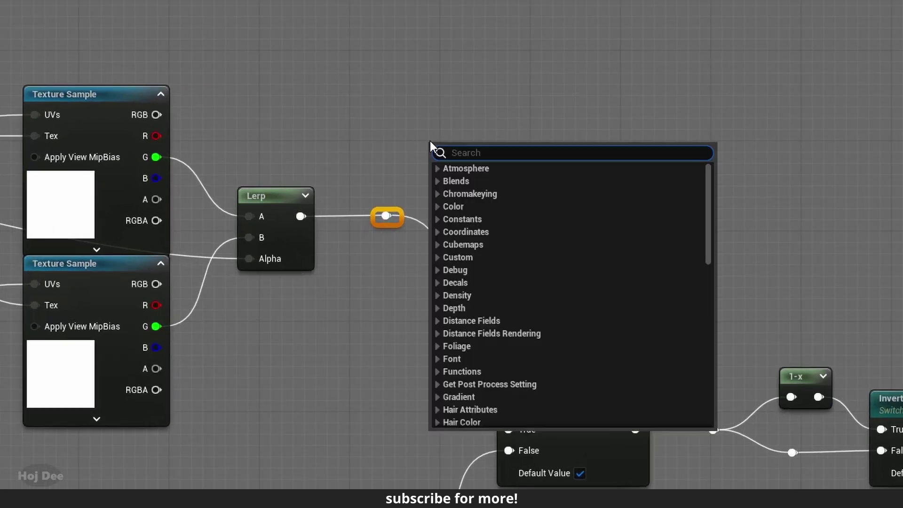
pyautogui.write('reroute')
pyautogui.click(511, 192)
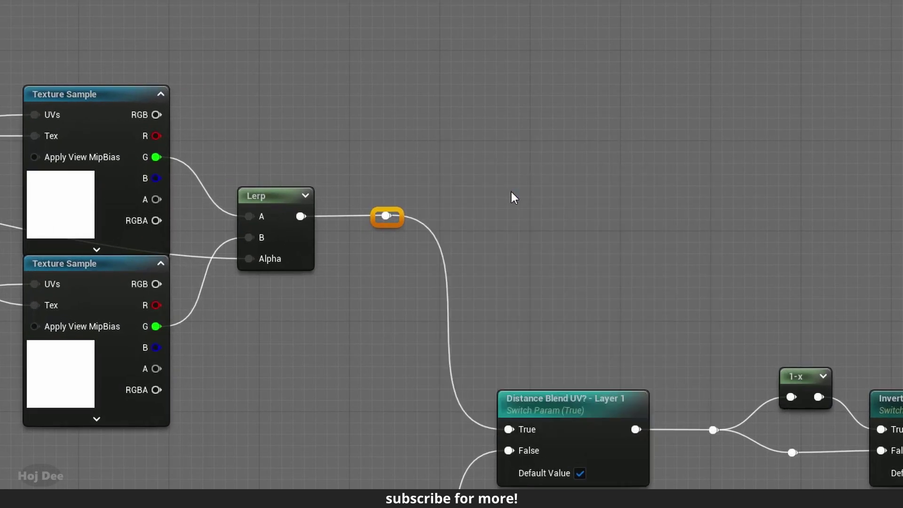
pyautogui.moveTo(301, 216); pyautogui.dragTo(442, 153)
pyautogui.moveTo(445, 150)
pyautogui.mouseDown()
pyautogui.moveTo(493, 174)
pyautogui.moveTo(493, 249)
pyautogui.moveTo(550, 253)
pyautogui.moveTo(445, 146)
pyautogui.mouseUp()
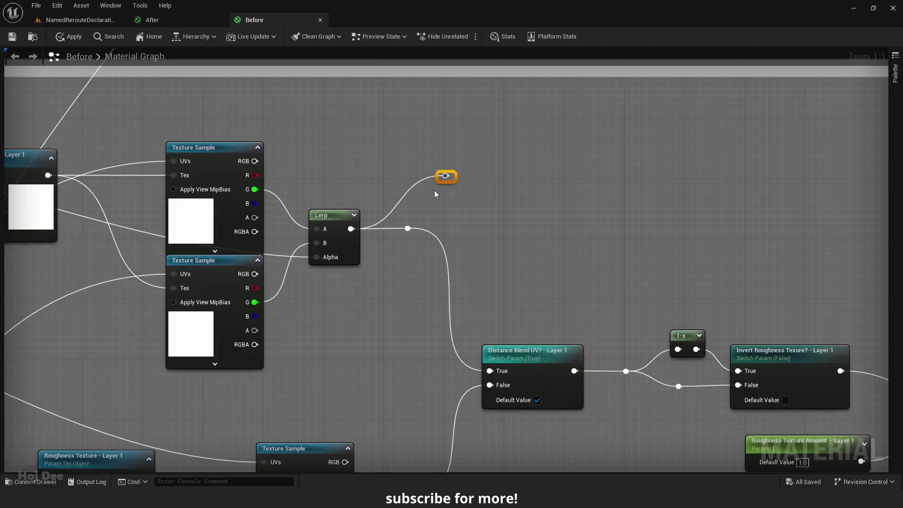
pyautogui.press('Delete')
# Step: Try inserting and moving a reroute point on the UVs wire of the lower Roughness Texture Sample, and undo it
pyautogui.moveTo(423, 196); pyautogui.dragTo(502, 170, button='right')
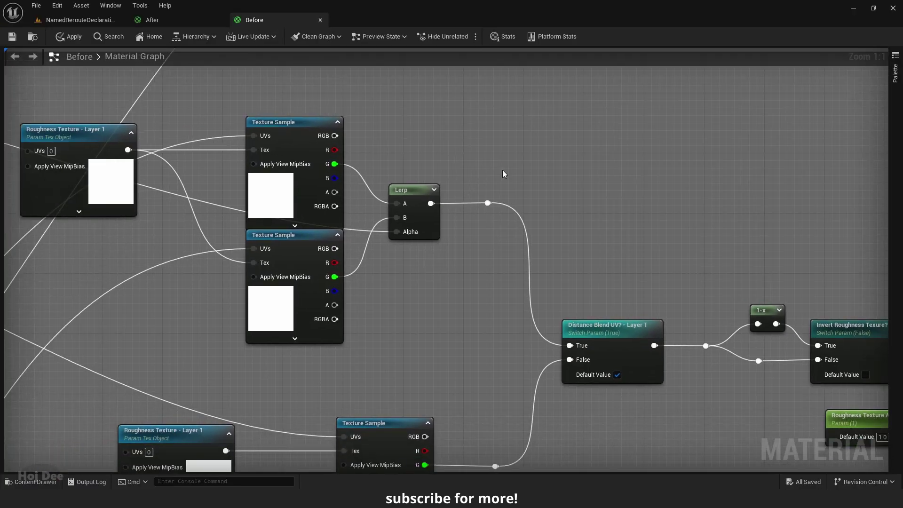
pyautogui.scroll(-4, 502, 171)
pyautogui.moveTo(341, 279); pyautogui.dragTo(388, 247, button='right')
pyautogui.scroll(1, 389, 247)
pyautogui.scroll(2, 388, 250)
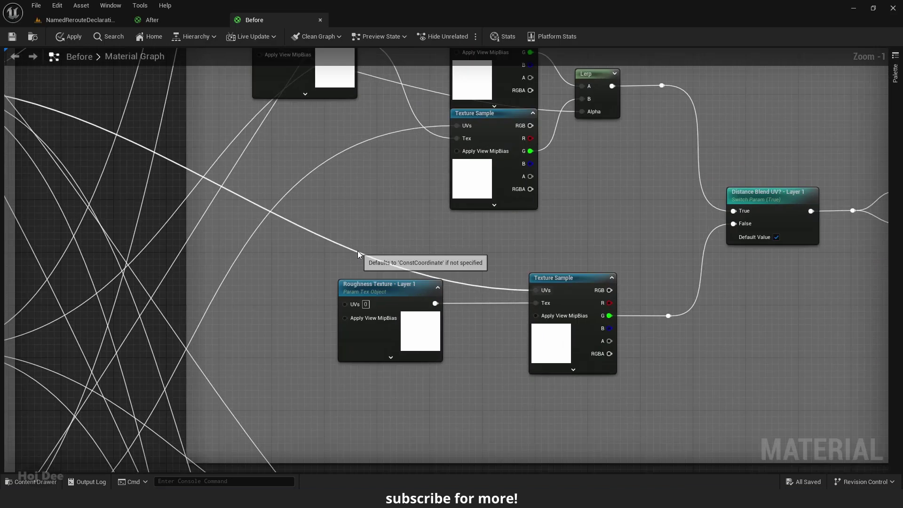
pyautogui.doubleClick(358, 250)
pyautogui.moveTo(357, 251)
pyautogui.mouseDown()
pyautogui.moveTo(319, 294)
pyautogui.moveTo(410, 252)
pyautogui.moveTo(488, 252)
pyautogui.moveTo(309, 404)
pyautogui.moveTo(344, 412)
pyautogui.moveTo(345, 265)
pyautogui.moveTo(362, 259)
pyautogui.mouseUp()
pyautogui.hotkey('ctrl', 'z')
pyautogui.hotkey('ctrl', 'z')
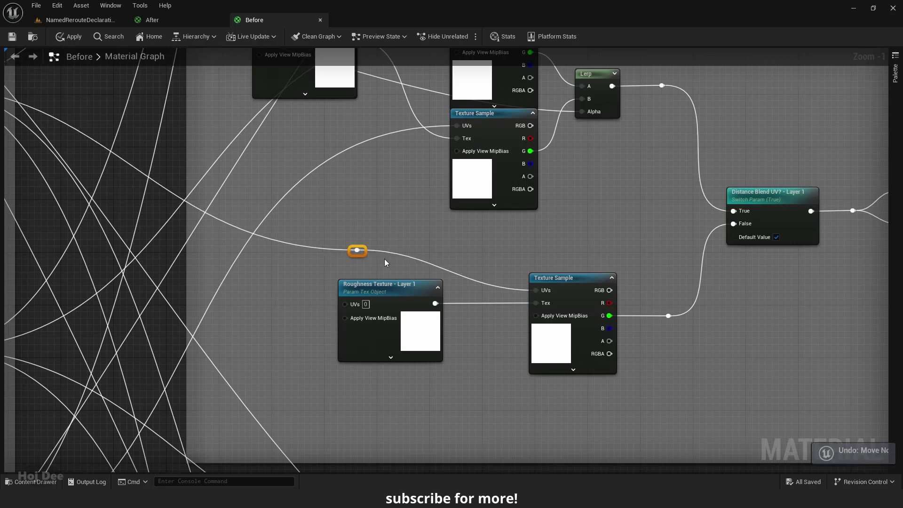
# Step: Examine the long wires running from the UV group to the texture groups and from those groups to the material output
pyautogui.scroll(-3, 446, 245)
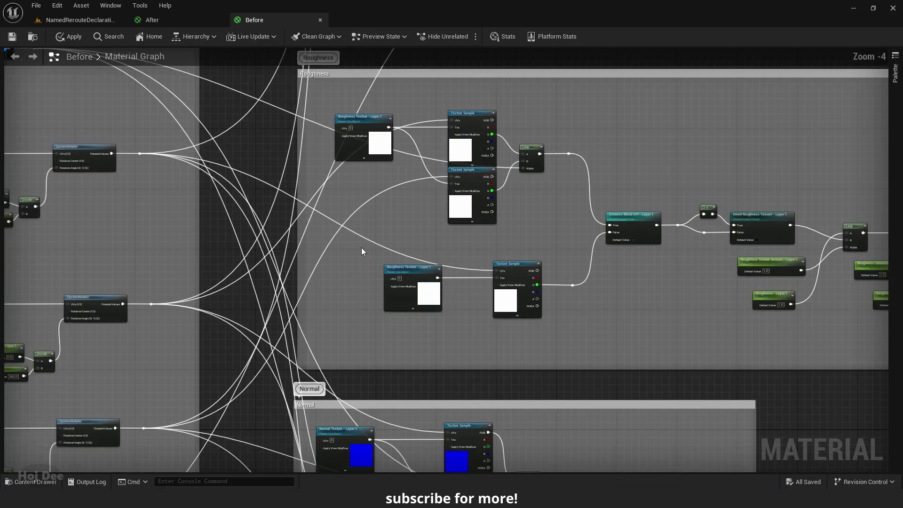
pyautogui.moveTo(361, 247); pyautogui.dragTo(433, 239, button='right')
pyautogui.scroll(-2, 459, 197)
pyautogui.scroll(1, 470, 266)
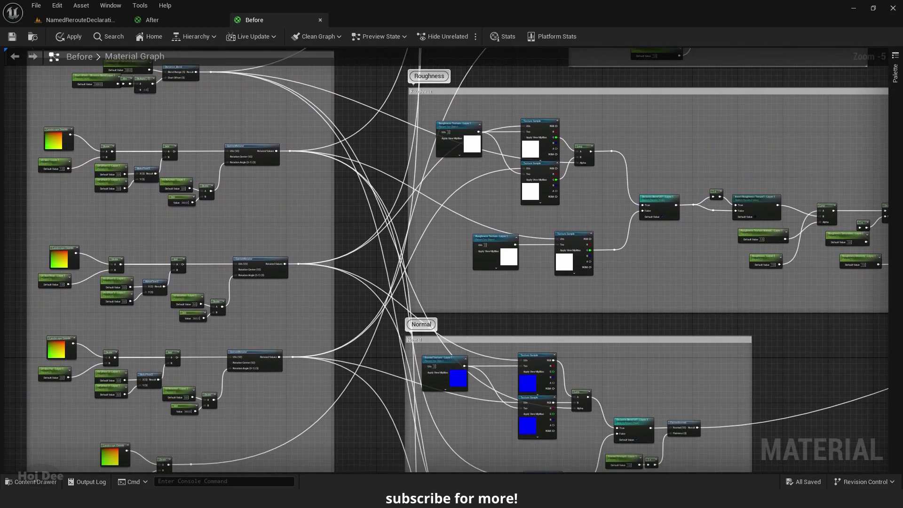
pyautogui.moveTo(625, 343); pyautogui.dragTo(420, 202, button='right')
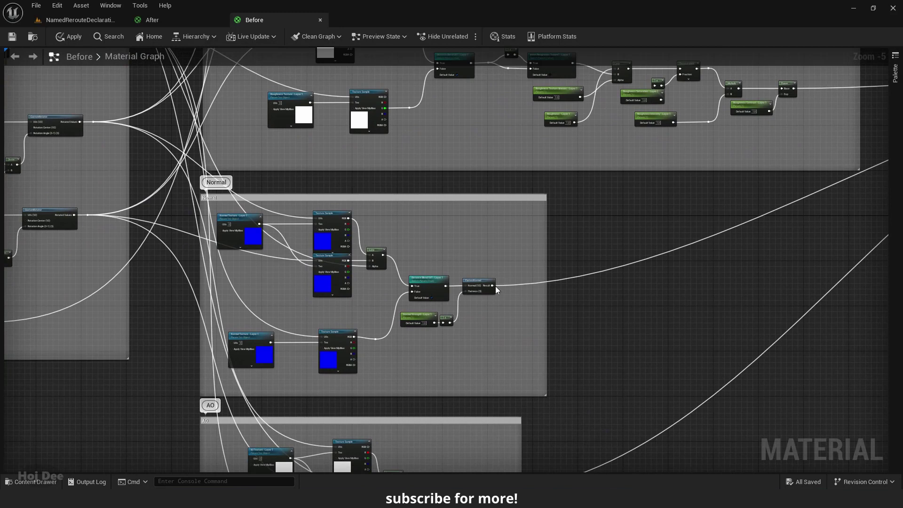
pyautogui.scroll(-2, 509, 293)
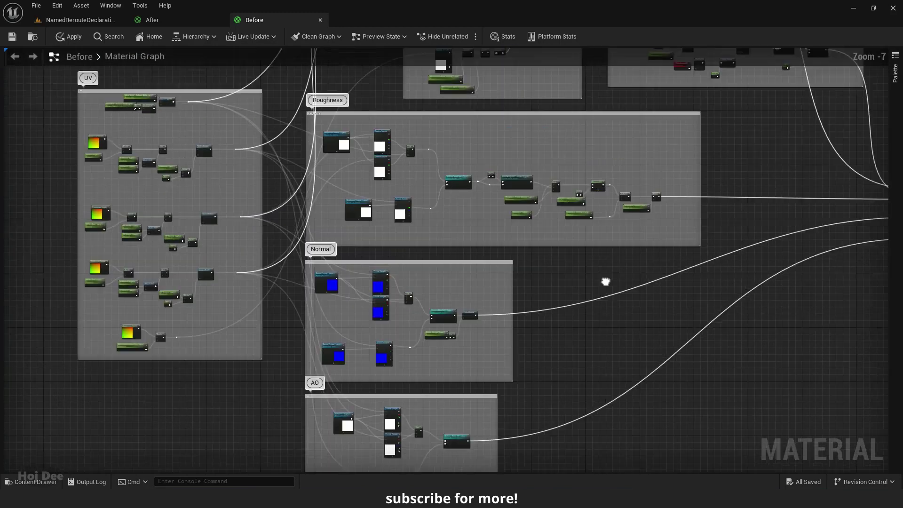
pyautogui.moveTo(629, 294); pyautogui.dragTo(423, 306, button='right')
pyautogui.scroll(2, 292, 335)
pyautogui.scroll(-2, 214, 309)
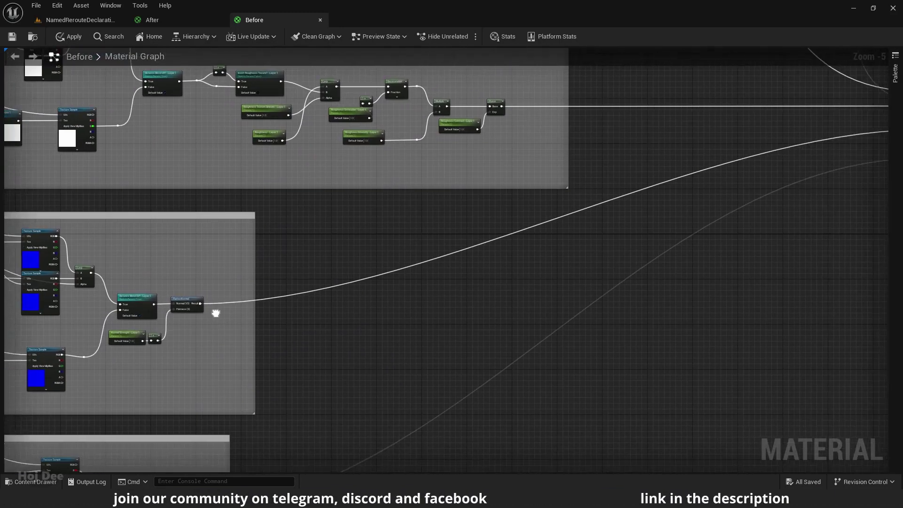
pyautogui.moveTo(234, 325); pyautogui.dragTo(139, 205, button='right')
pyautogui.scroll(2, 139, 315)
pyautogui.scroll(-1, 369, 265)
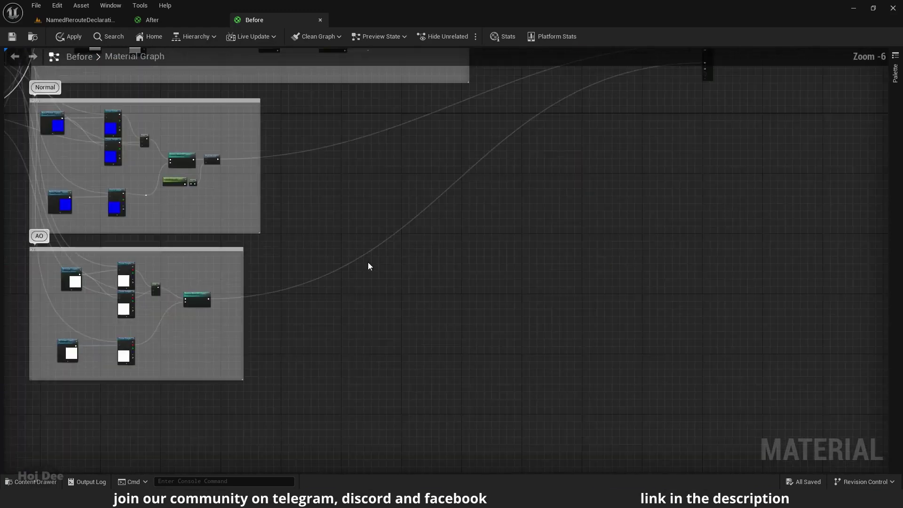
# Step: Add a Named Reroute Declaration node in the AO group and connect the Distance Blend UV? switch output to it
pyautogui.moveTo(283, 281); pyautogui.dragTo(207, 371, button='right')
pyautogui.moveTo(160, 390); pyautogui.dragTo(276, 328, button='right')
pyautogui.scroll(2, 275, 327)
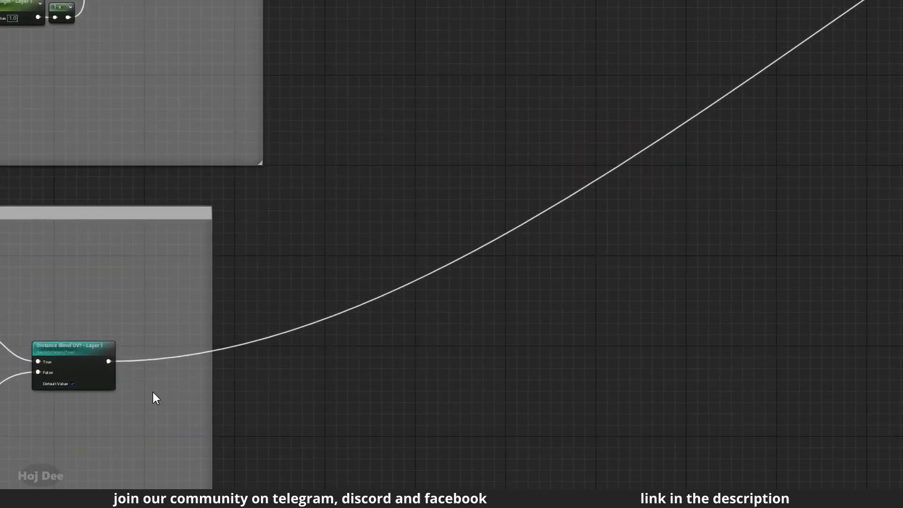
pyautogui.rightClick(253, 346)
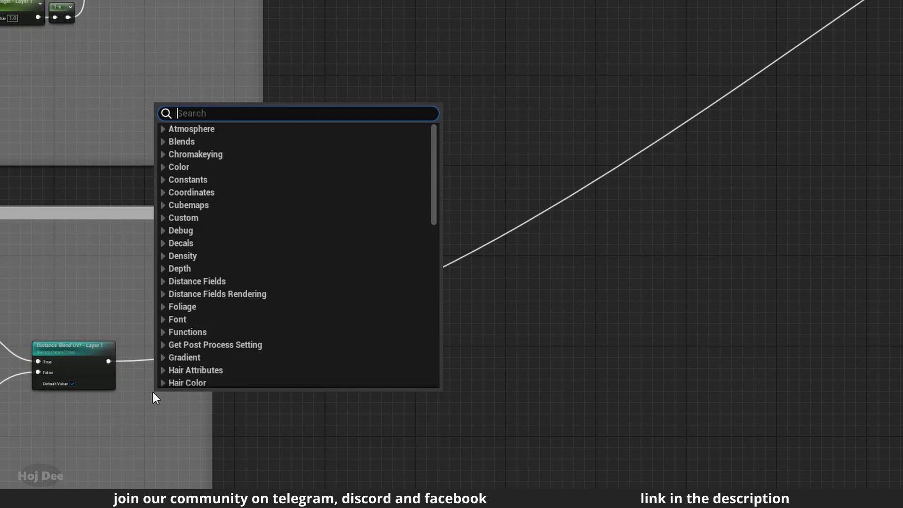
pyautogui.write('named reroute')
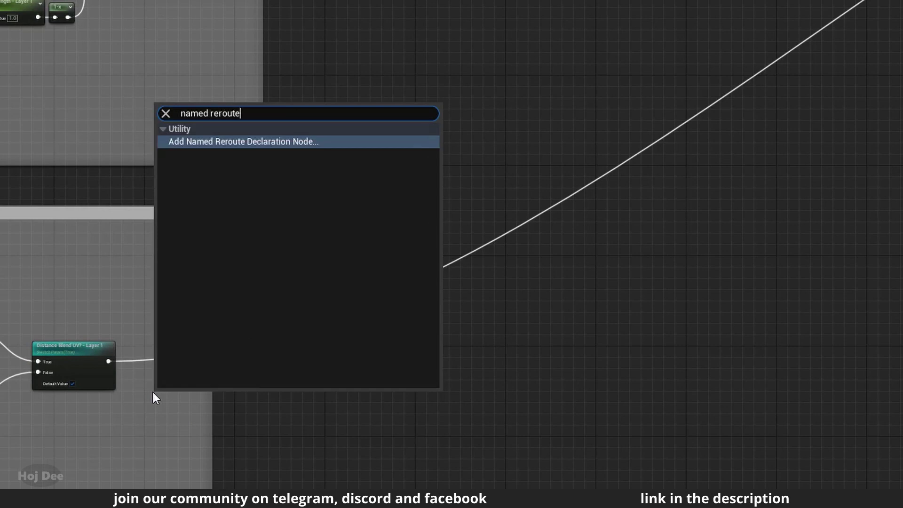
pyautogui.click(236, 143)
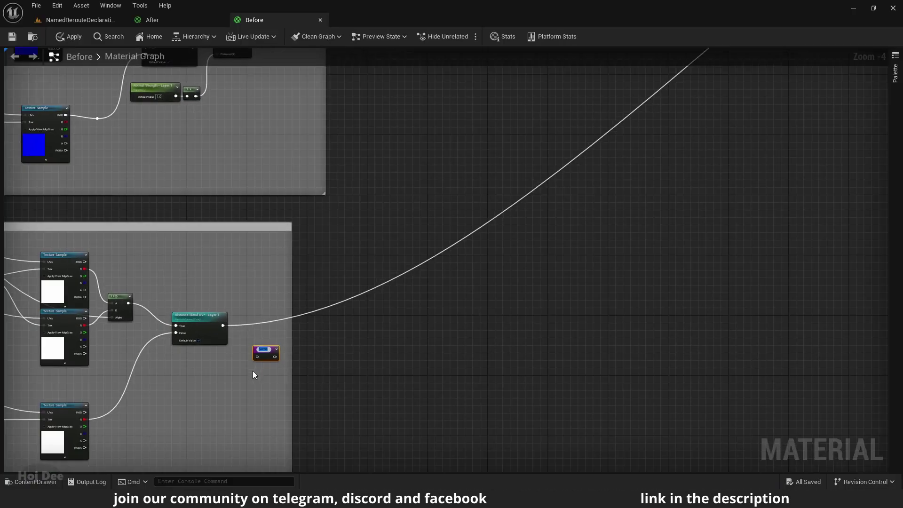
pyautogui.scroll(4, 254, 375)
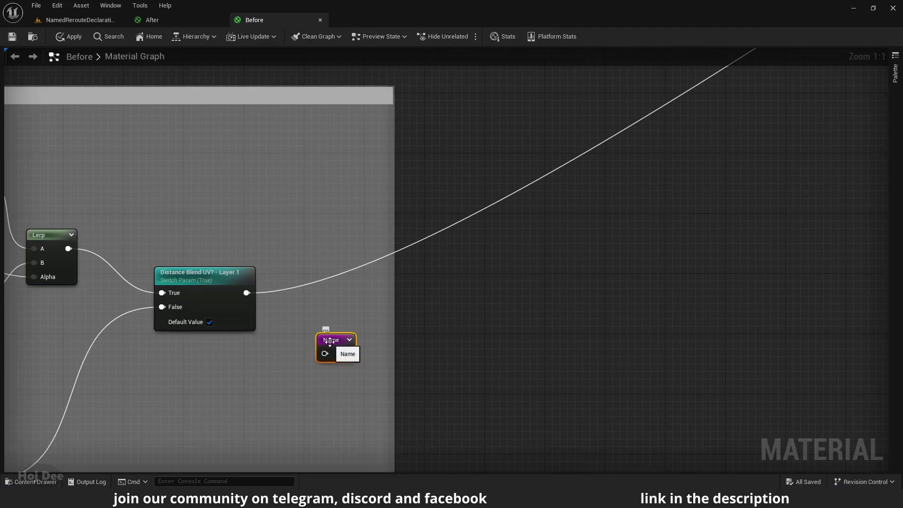
pyautogui.moveTo(329, 342); pyautogui.dragTo(317, 305)
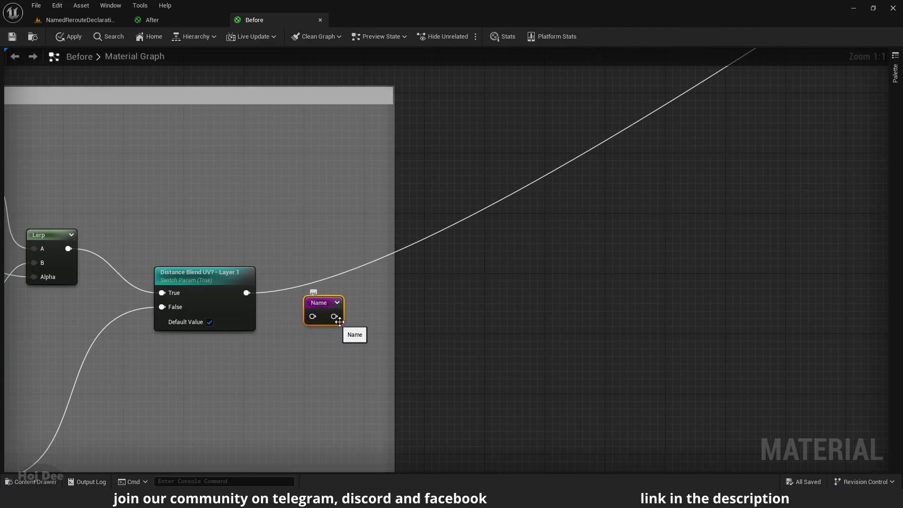
pyautogui.moveTo(246, 293); pyautogui.dragTo(408, 315)
# Step: Try chaining Multiply and Power nodes from the named reroute's output, and delete both again
pyautogui.write('multip')
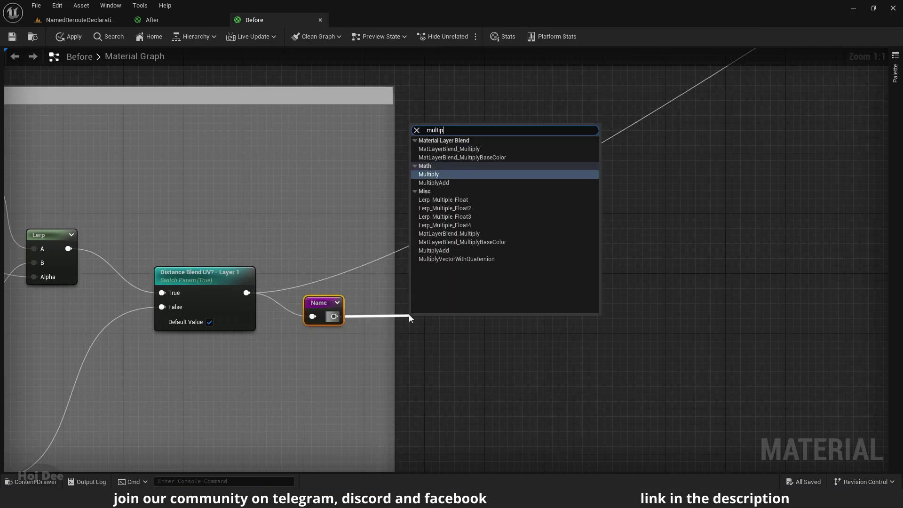
pyautogui.press('Return')
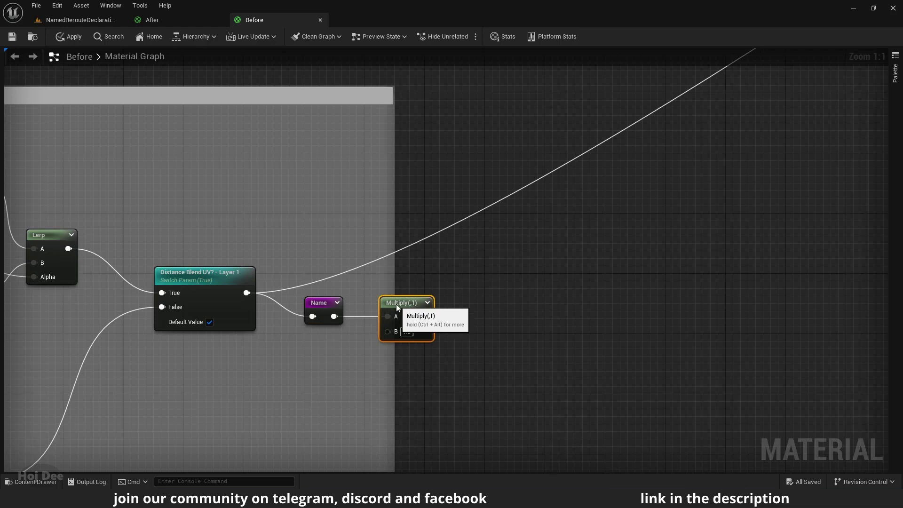
pyautogui.moveTo(424, 316); pyautogui.dragTo(496, 317)
pyautogui.write('power')
pyautogui.press('Return')
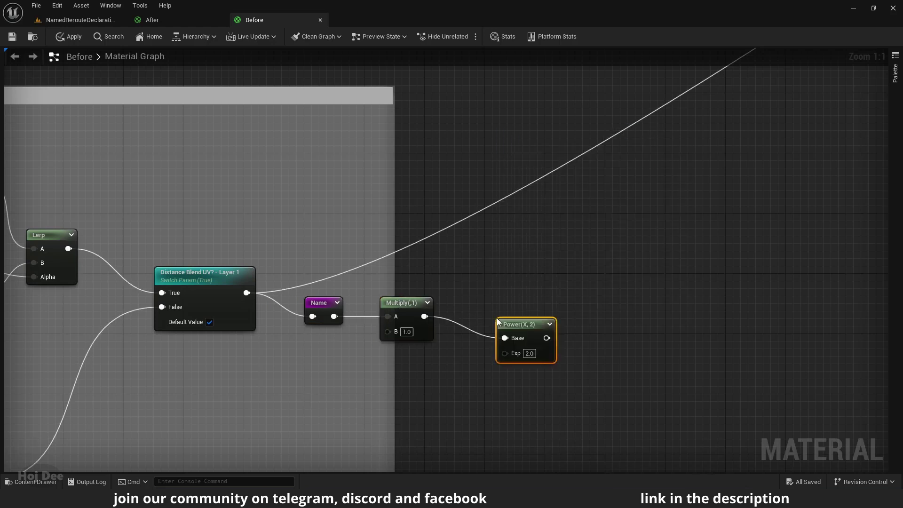
pyautogui.press('Delete')
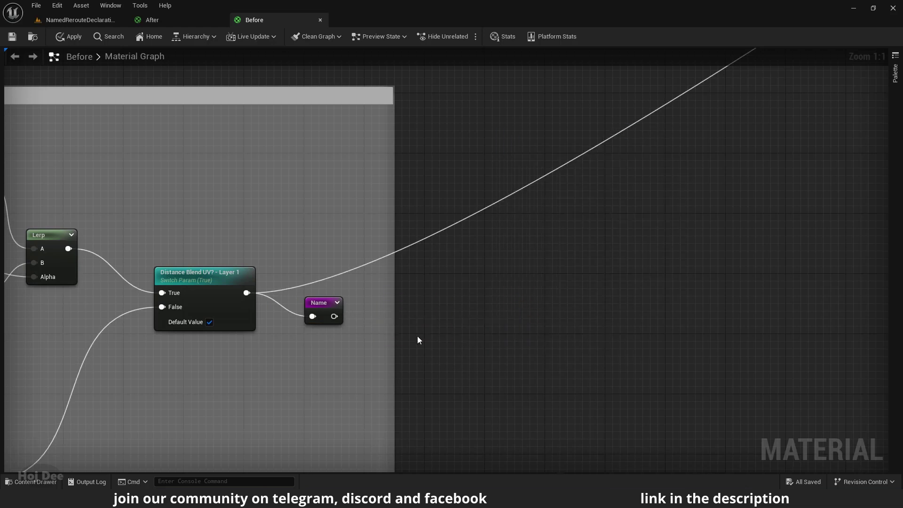
# Step: Rename the named reroute node to AO and place it right beside the Distance Blend UV? switch output
pyautogui.write('AO')
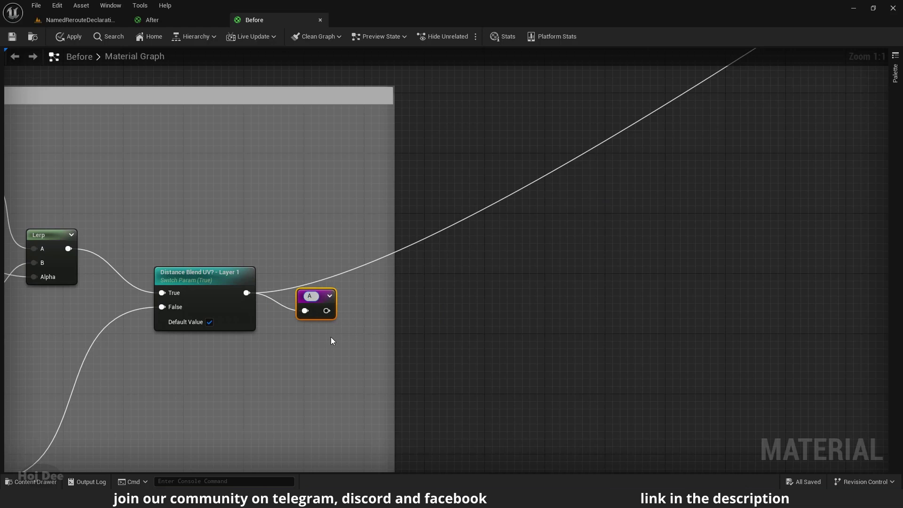
pyautogui.press('Return')
pyautogui.moveTo(317, 296); pyautogui.dragTo(294, 281)
# Step: Add a usage of the AO named reroute near the material output and connect it to Ambient Occlusion
pyautogui.scroll(-5, 329, 287)
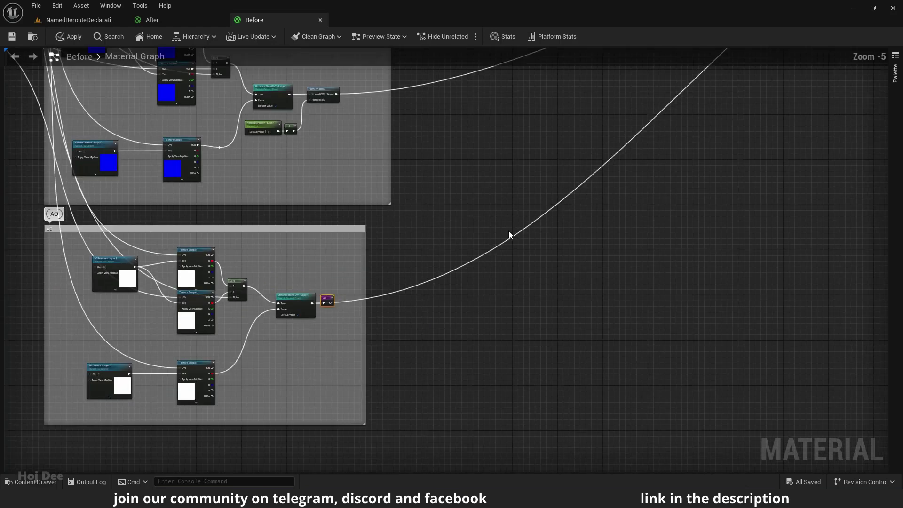
pyautogui.moveTo(649, 136); pyautogui.dragTo(348, 405, button='right')
pyautogui.scroll(5, 733, 237)
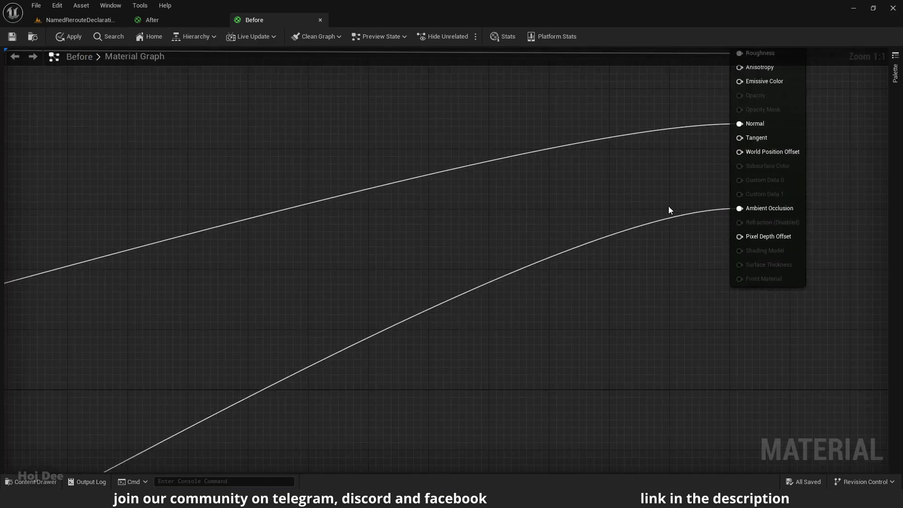
pyautogui.rightClick(589, 204)
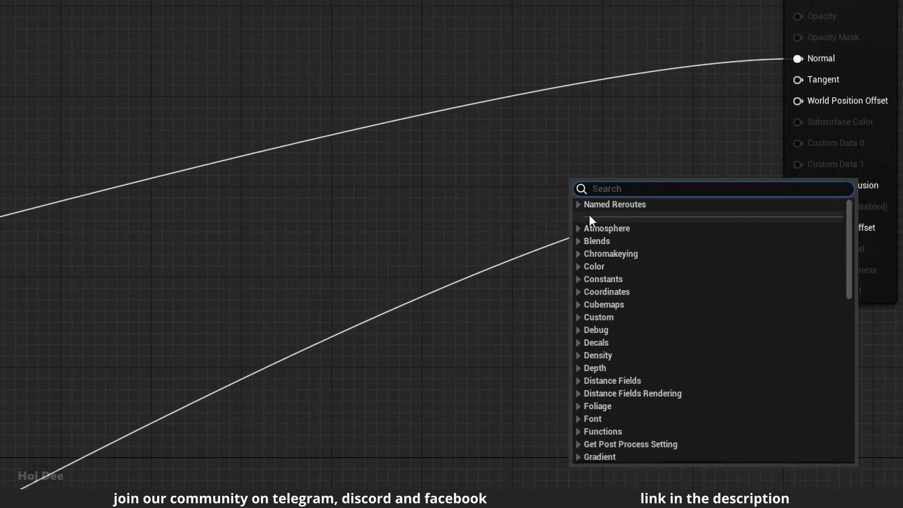
pyautogui.click(578, 205)
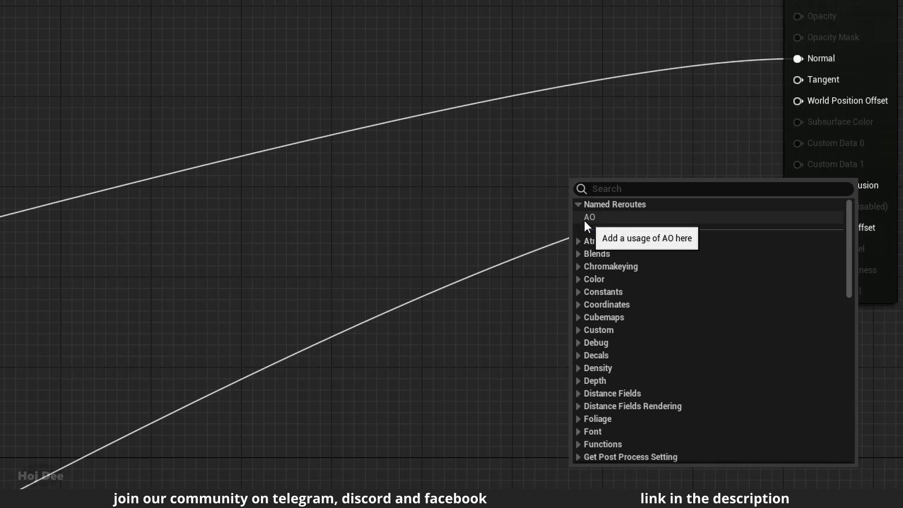
pyautogui.click(589, 219)
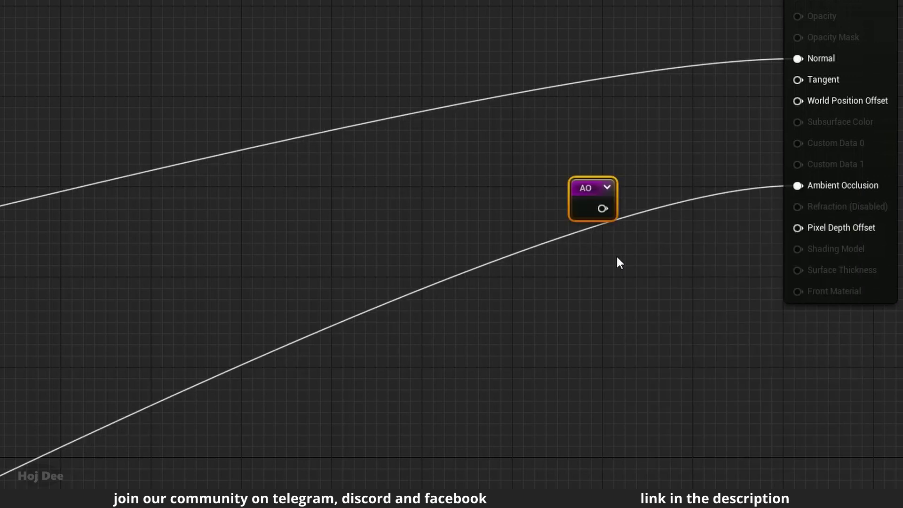
pyautogui.moveTo(587, 197); pyautogui.dragTo(798, 185)
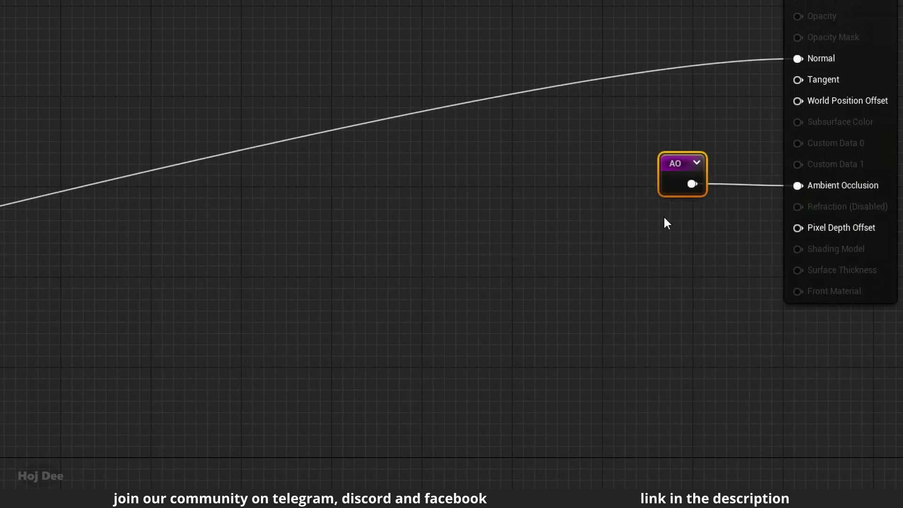
# Step: Compare the AO declaration in its group with its usage at the material output, and look over the remaining groups
pyautogui.moveTo(664, 216); pyautogui.dragTo(709, 240, button='right')
pyautogui.scroll(-5, 710, 243)
pyautogui.moveTo(670, 273); pyautogui.dragTo(717, 233, button='right')
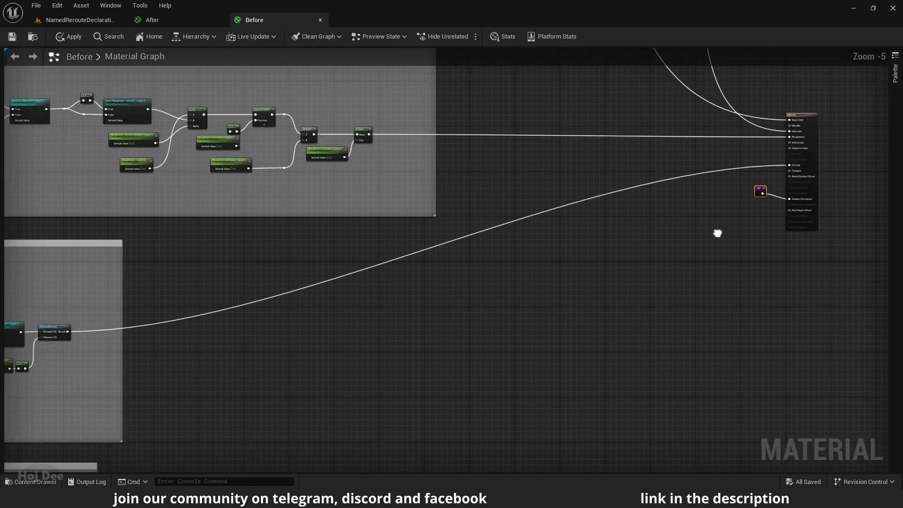
pyautogui.scroll(-1, 717, 233)
pyautogui.moveTo(311, 387); pyautogui.dragTo(291, 325, button='right')
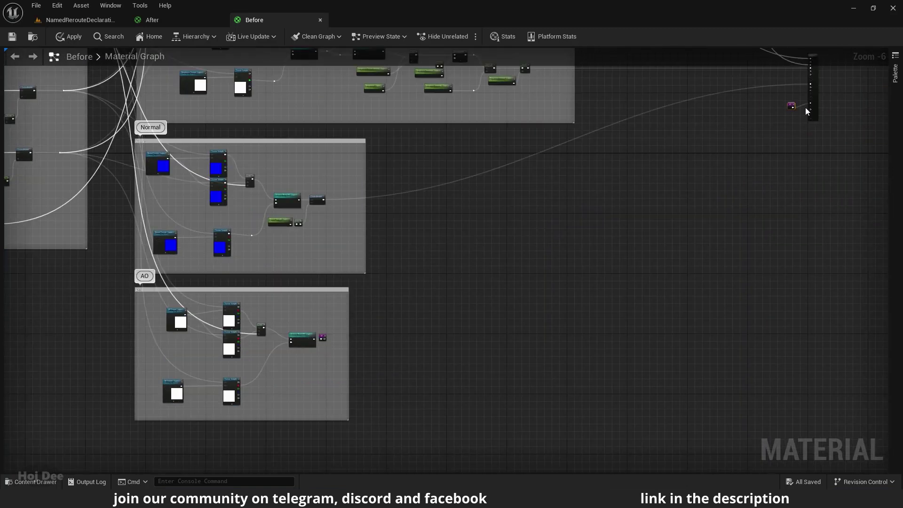
pyautogui.moveTo(660, 139); pyautogui.dragTo(612, 467, button='right')
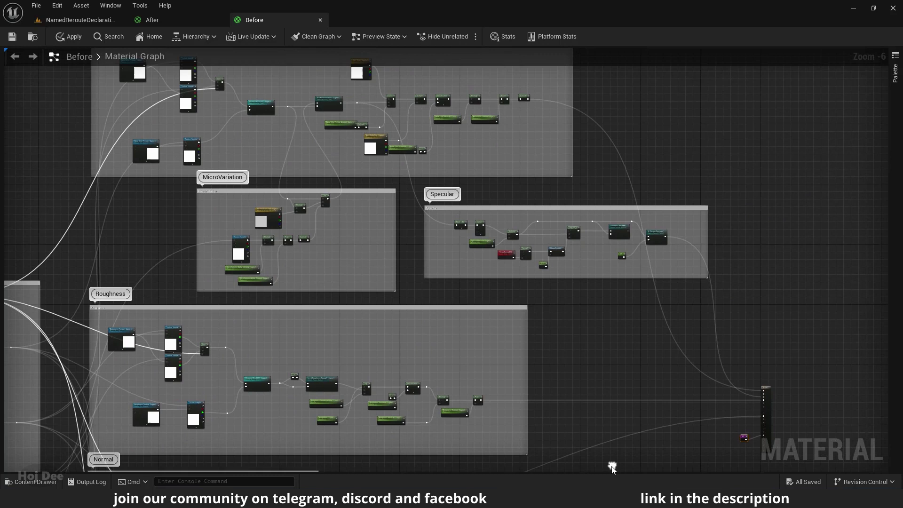
# Step: Add a reroute after Saturate in the base colour group, convert it to a named reroute called Base Color, and align it beside Saturate
pyautogui.moveTo(542, 91); pyautogui.dragTo(501, 188, button='right')
pyautogui.scroll(4, 501, 189)
pyautogui.doubleClick(512, 223)
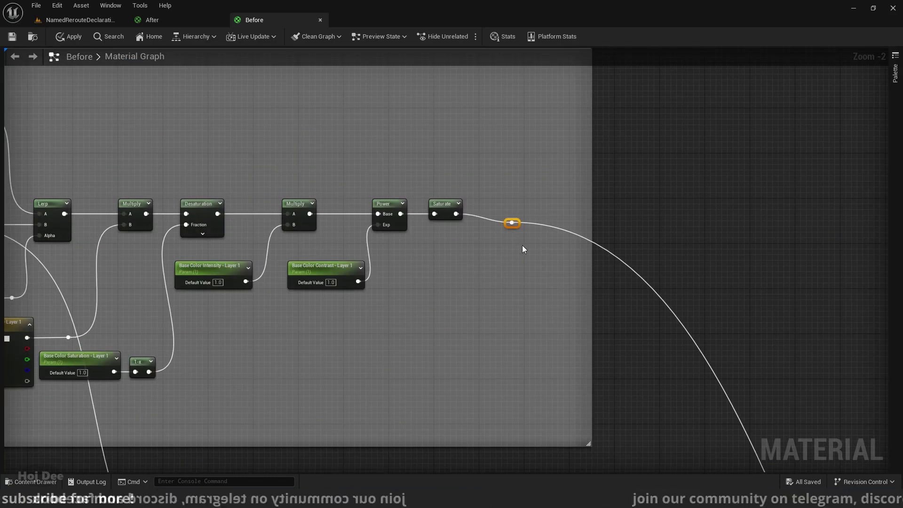
pyautogui.scroll(-2, 479, 185)
pyautogui.scroll(4, 479, 193)
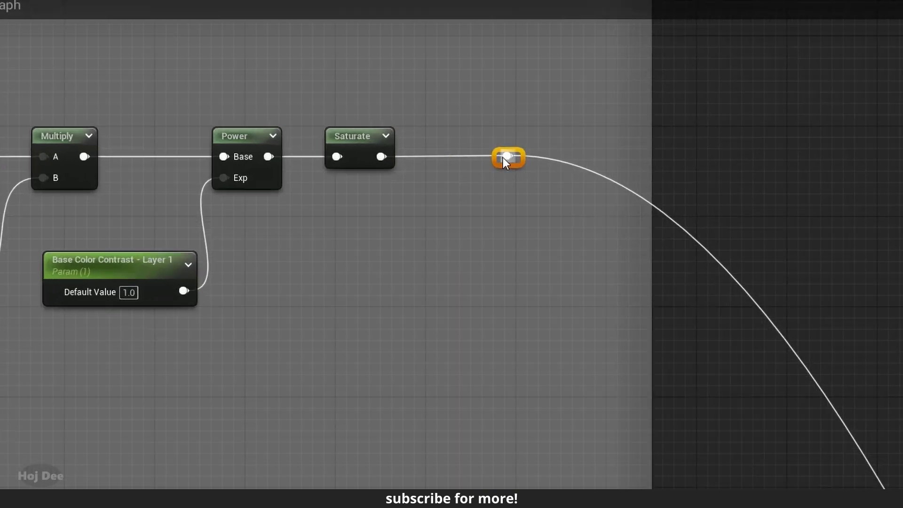
pyautogui.rightClick(486, 158)
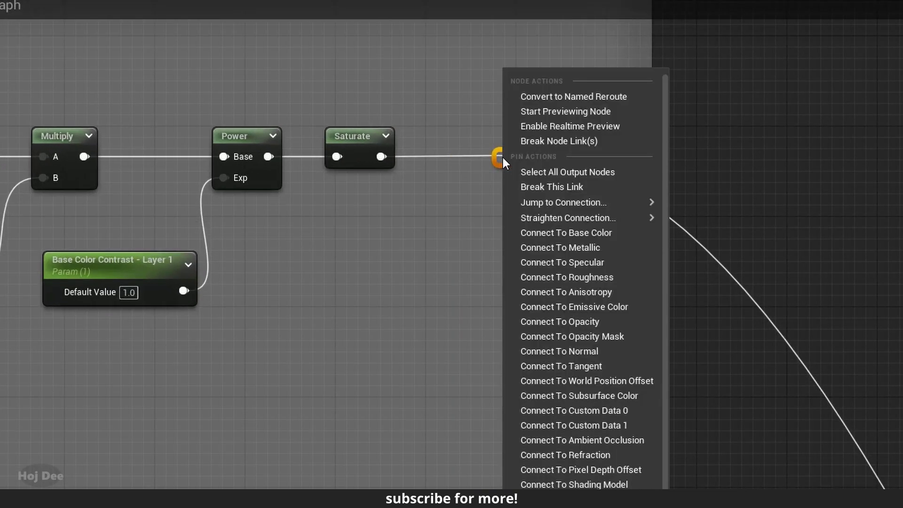
pyautogui.click(541, 97)
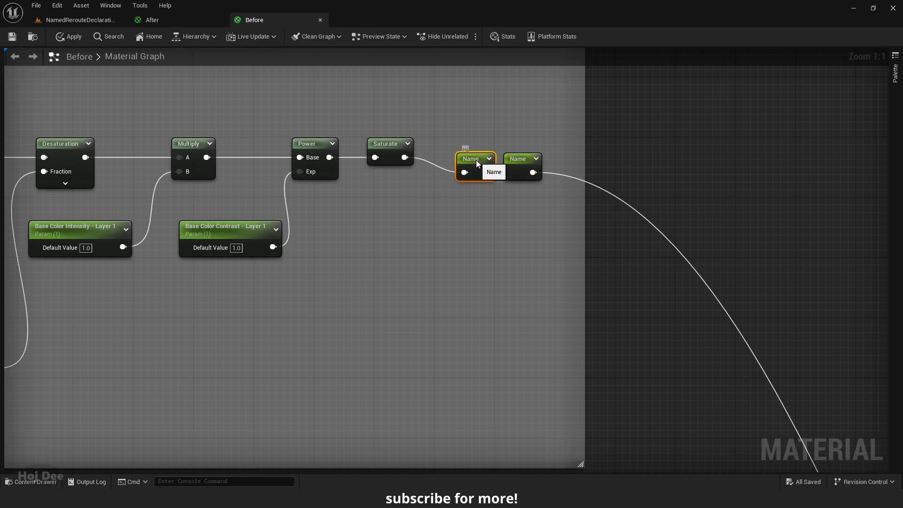
pyautogui.write('Base Color')
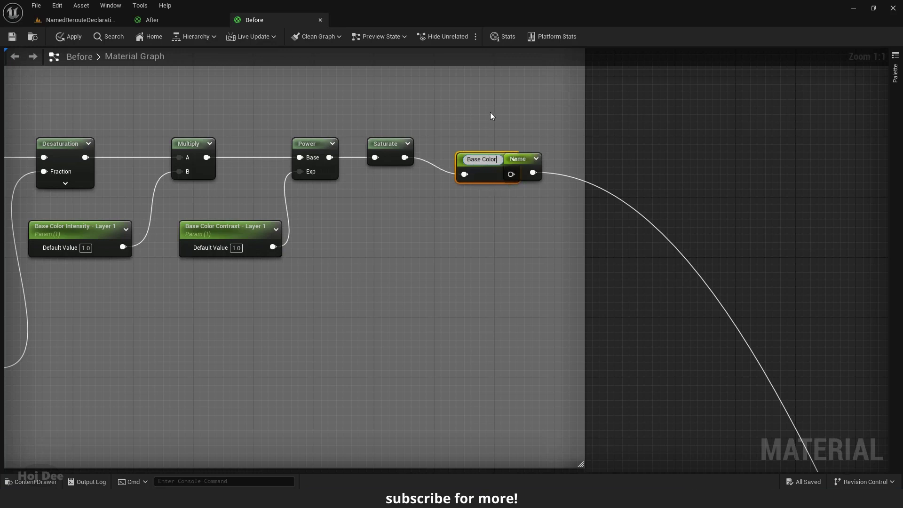
pyautogui.press('Return')
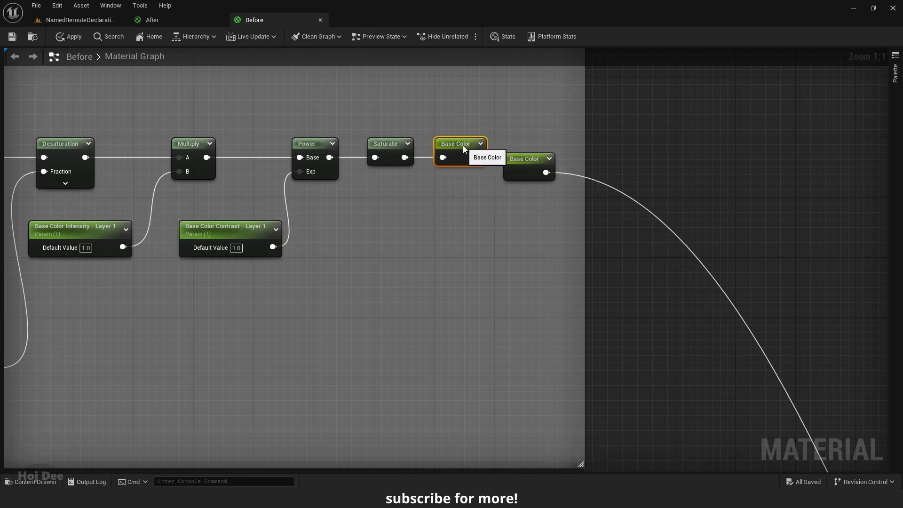
# Step: Move the Base Color named reroute usage across the graph to just beside the material output's Base Color input
pyautogui.scroll(-5, 510, 220)
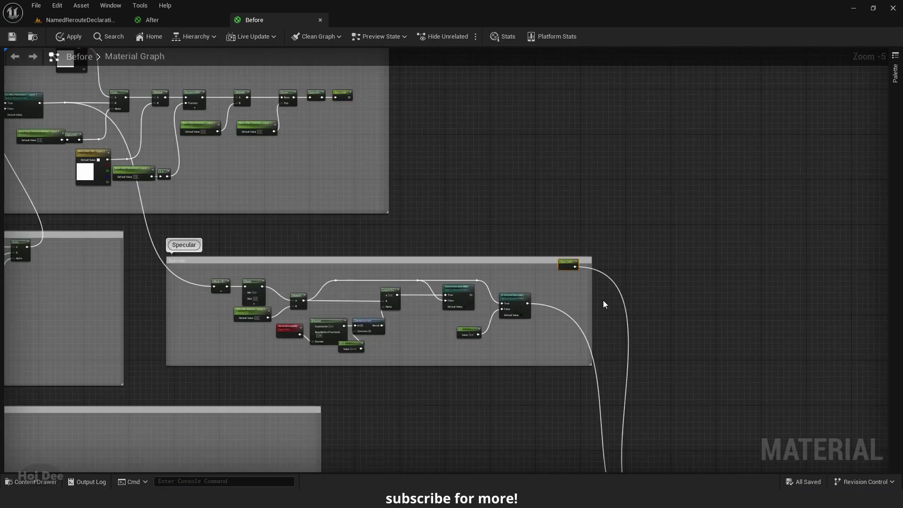
pyautogui.moveTo(572, 264); pyautogui.dragTo(633, 353)
pyautogui.moveTo(633, 353); pyautogui.dragTo(560, 97, button='right')
pyautogui.moveTo(559, 97); pyautogui.dragTo(579, 275)
pyautogui.scroll(5, 579, 274)
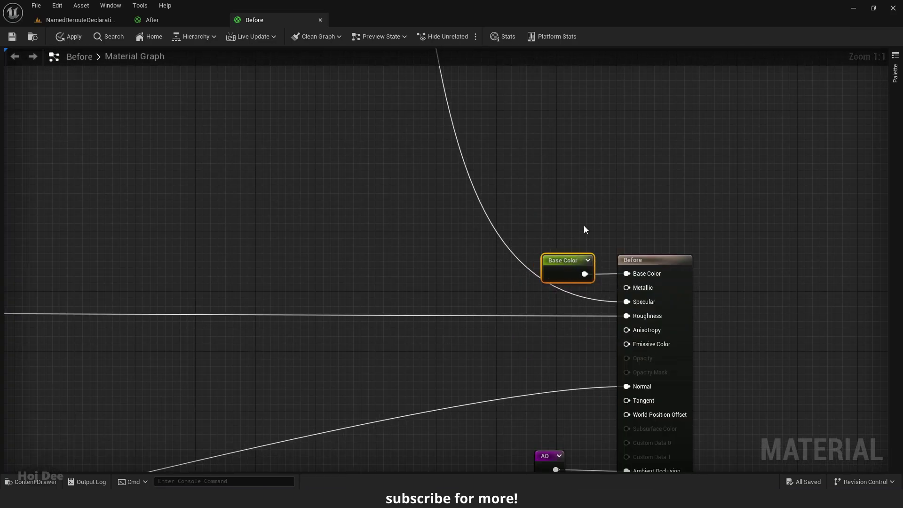
# Step: Add a named reroute declaration called UV Size from the upper CustomRotator's Rotated Values output in the UV group
pyautogui.scroll(-10, 460, 234)
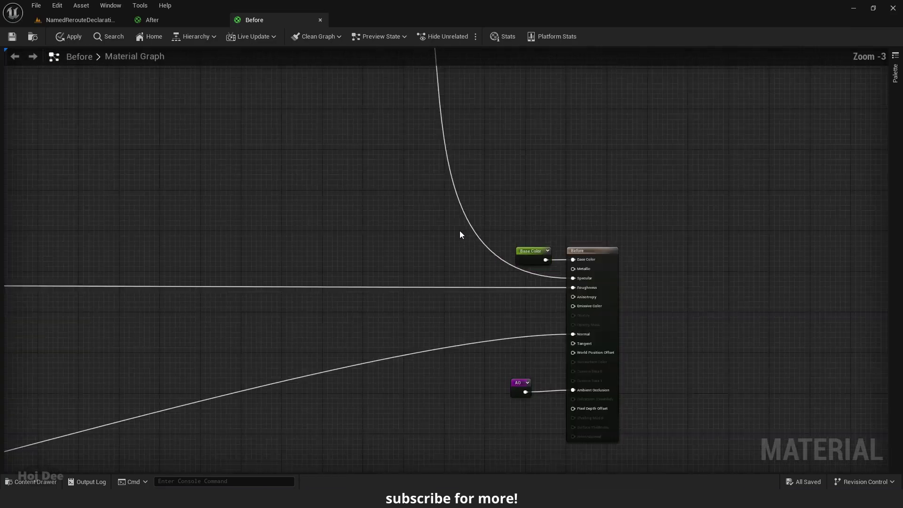
pyautogui.moveTo(257, 268); pyautogui.dragTo(724, 264, button='right')
pyautogui.scroll(8, 415, 204)
pyautogui.moveTo(472, 256); pyautogui.dragTo(376, 299, button='right')
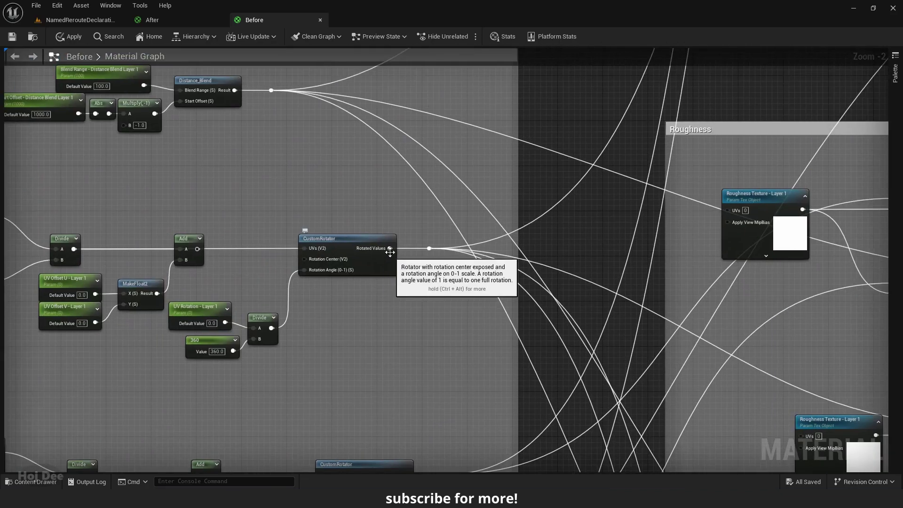
pyautogui.moveTo(389, 247); pyautogui.dragTo(430, 282)
pyautogui.write('add name')
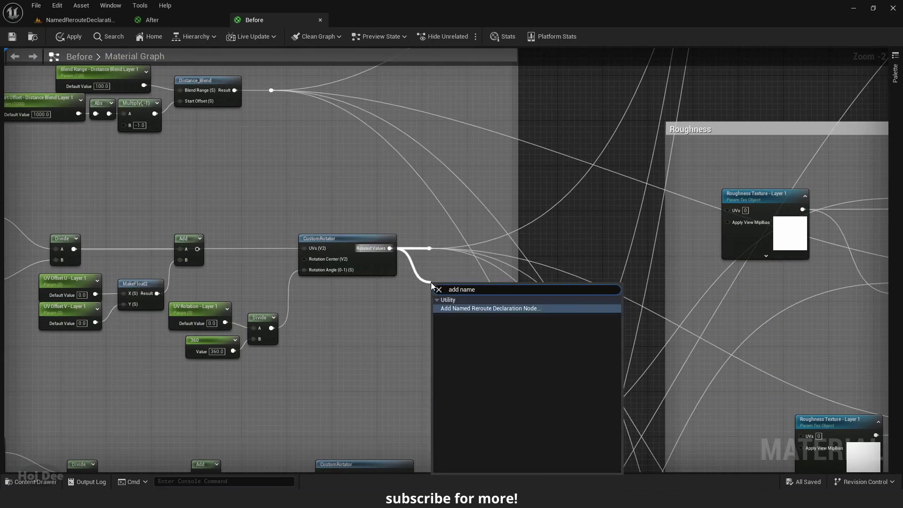
pyautogui.press('Return')
pyautogui.write('UV Size')
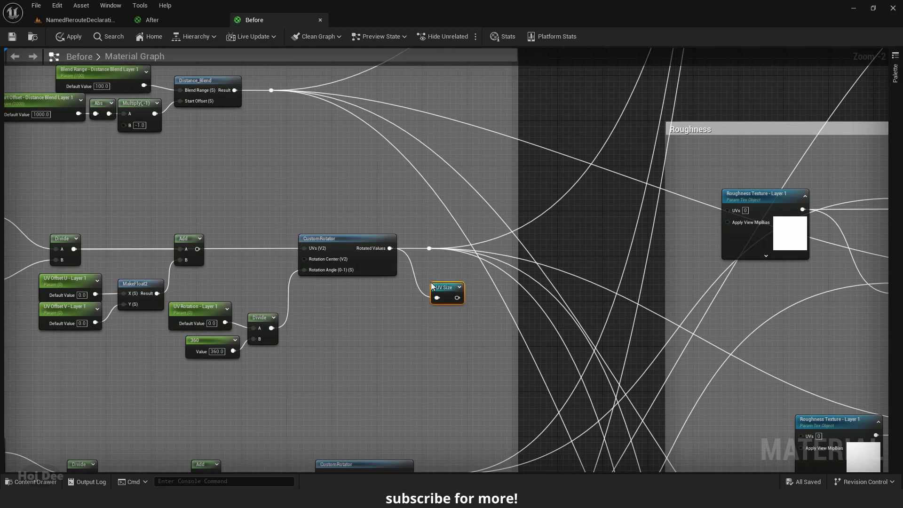
pyautogui.moveTo(435, 283); pyautogui.dragTo(421, 257)
# Step: Add a UV Size usage in the Roughness group and connect it to the UVs of the lowest Texture Sample
pyautogui.scroll(-2, 665, 289)
pyautogui.moveTo(664, 290); pyautogui.dragTo(506, 323, button='right')
pyautogui.moveTo(635, 393); pyautogui.dragTo(521, 289, button='right')
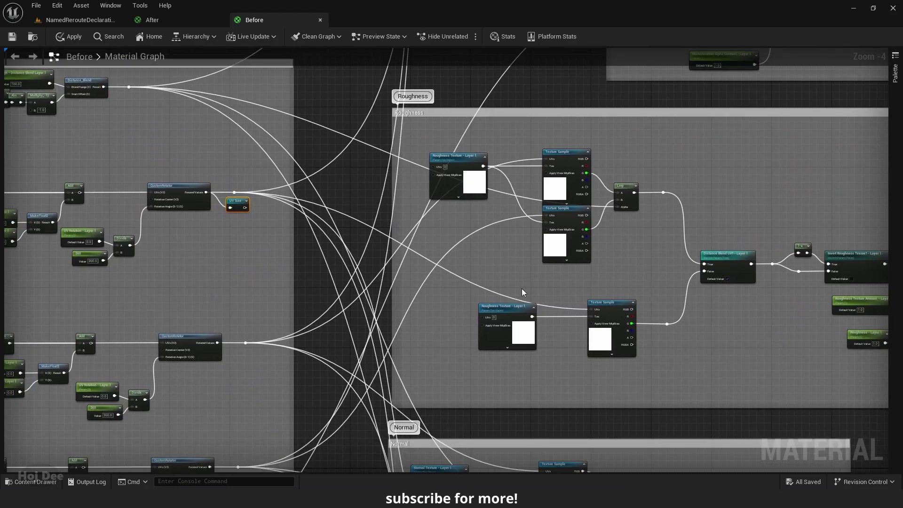
pyautogui.scroll(2, 571, 323)
pyautogui.rightClick(534, 257)
pyautogui.click(538, 275)
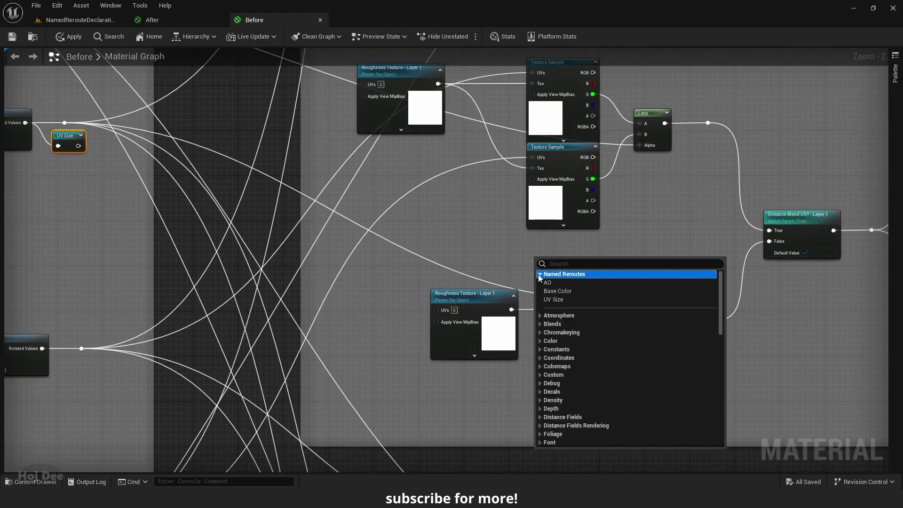
pyautogui.click(555, 299)
pyautogui.scroll(2, 555, 298)
pyautogui.moveTo(561, 263); pyautogui.dragTo(615, 298)
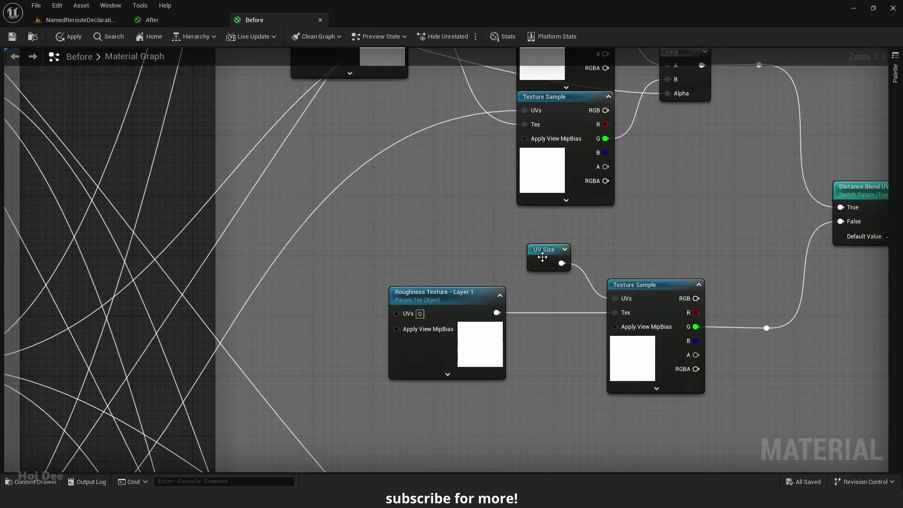
# Step: Add a UV Size usage in the Normal group, connect it to the lowest Texture Sample's UVs, and align it beside that node
pyautogui.scroll(-6, 536, 292)
pyautogui.scroll(6, 517, 328)
pyautogui.rightClick(504, 185)
pyautogui.click(536, 200)
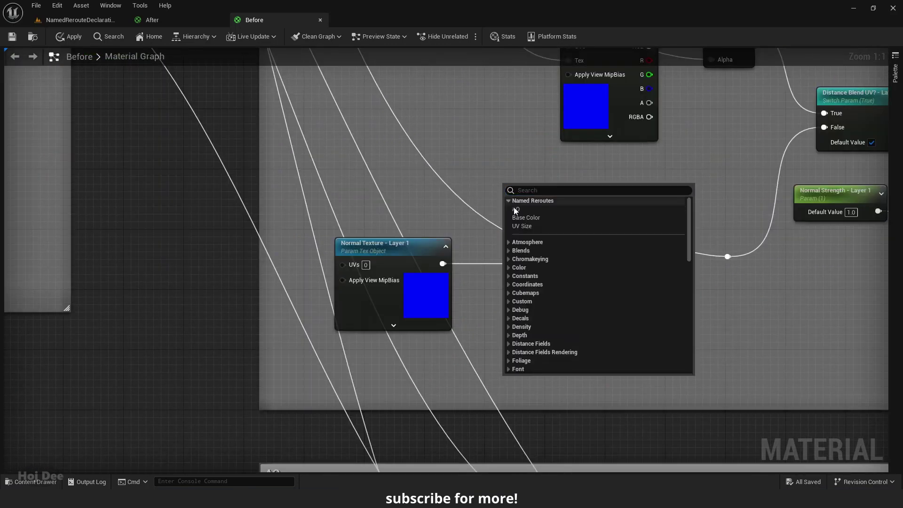
pyautogui.click(536, 227)
pyautogui.moveTo(537, 203); pyautogui.dragTo(583, 249)
pyautogui.moveTo(520, 202); pyautogui.dragTo(521, 245)
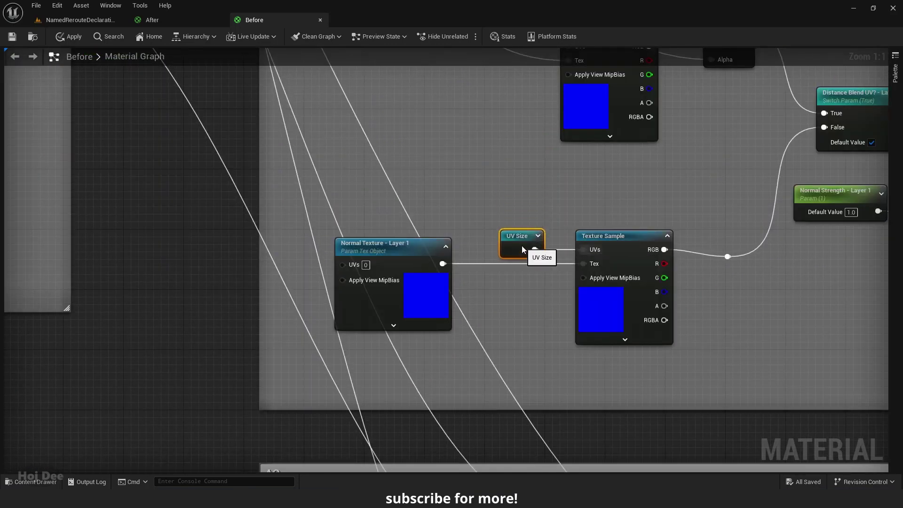
# Step: Add a UV Size usage in the AO group and connect it to the lowest Texture Sample's UVs
pyautogui.scroll(-5, 521, 246)
pyautogui.scroll(5, 541, 466)
pyautogui.rightClick(515, 254)
pyautogui.click(537, 294)
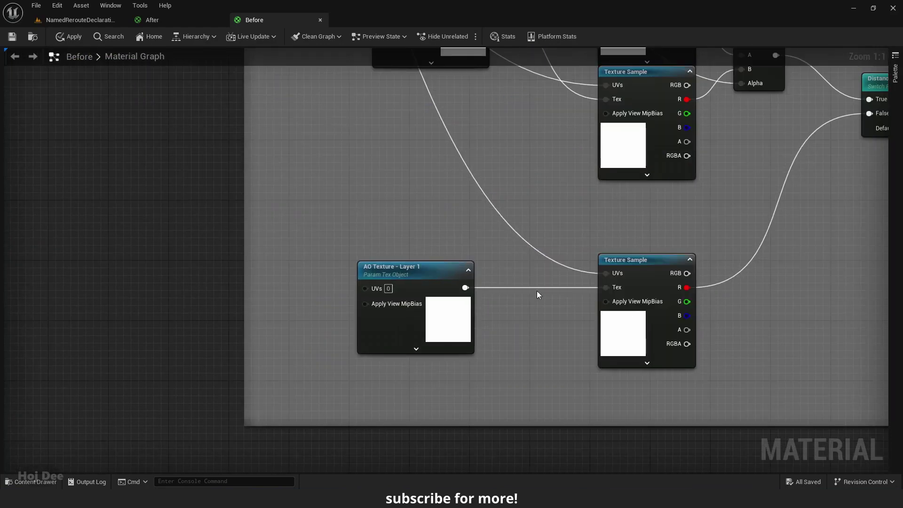
pyautogui.moveTo(582, 275); pyautogui.dragTo(606, 273)
# Step: Add a UV Size usage in the Base Color group and connect it to the UVs of the lowest Texture Sample
pyautogui.scroll(-6, 540, 266)
pyautogui.moveTo(534, 186); pyautogui.dragTo(532, 418, button='right')
pyautogui.scroll(4, 539, 221)
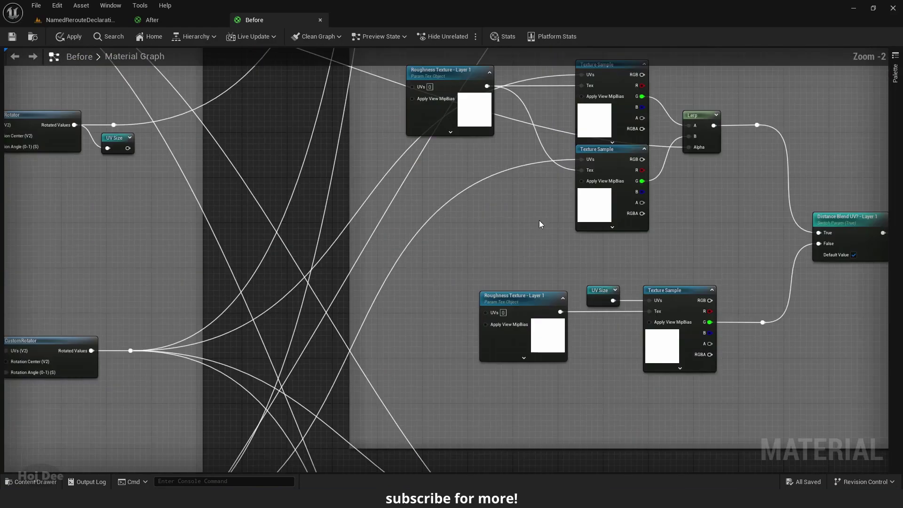
pyautogui.scroll(-2, 539, 220)
pyautogui.moveTo(527, 206); pyautogui.dragTo(524, 336, button='right')
pyautogui.scroll(-2, 484, 369)
pyautogui.scroll(6, 483, 368)
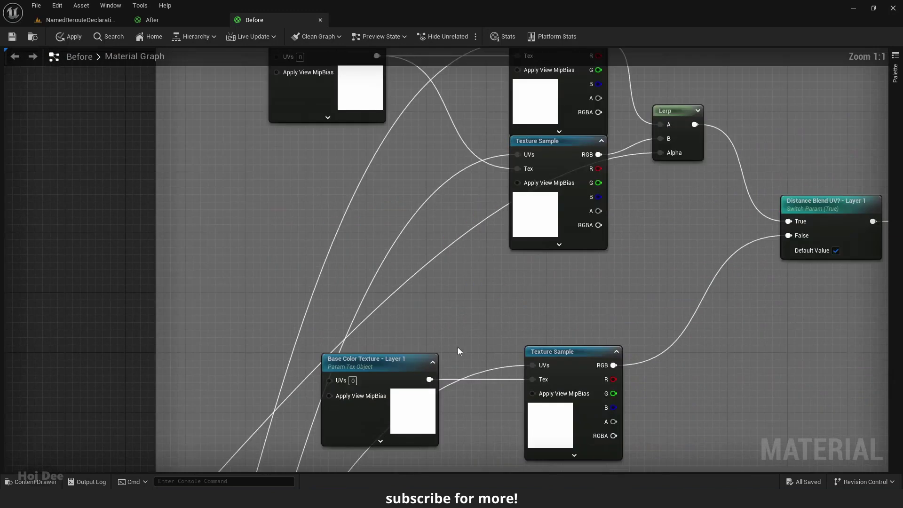
pyautogui.rightClick(452, 138)
pyautogui.click(457, 153)
pyautogui.click(461, 179)
pyautogui.moveTo(486, 348); pyautogui.dragTo(535, 366)
pyautogui.click(480, 340)
# Step: Jump to the UV Size declaration and line it up with the CustomRotator's Rotated Values output
pyautogui.scroll(-4, 476, 349)
pyautogui.moveTo(472, 375); pyautogui.dragTo(542, 157, button='right')
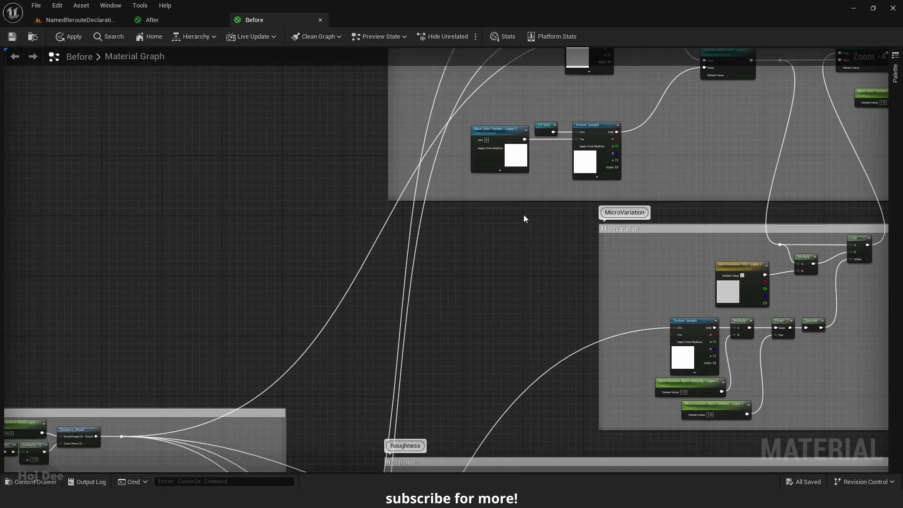
pyautogui.moveTo(524, 215); pyautogui.dragTo(505, 254, button='right')
pyautogui.scroll(4, 515, 186)
pyautogui.doubleClick(538, 158)
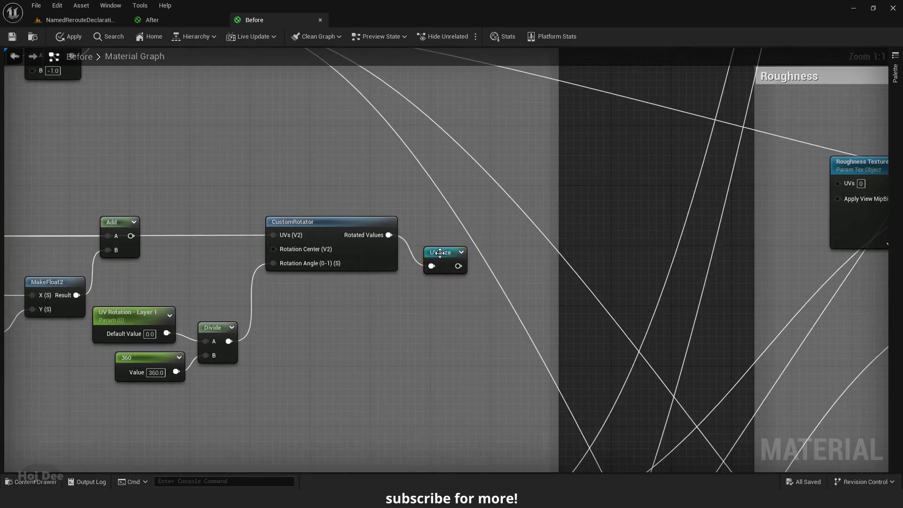
pyautogui.moveTo(440, 253); pyautogui.dragTo(433, 230)
# Step: Follow the AO and Base Color usages at the material output back to their declarations
pyautogui.scroll(-4, 436, 260)
pyautogui.scroll(4, 594, 294)
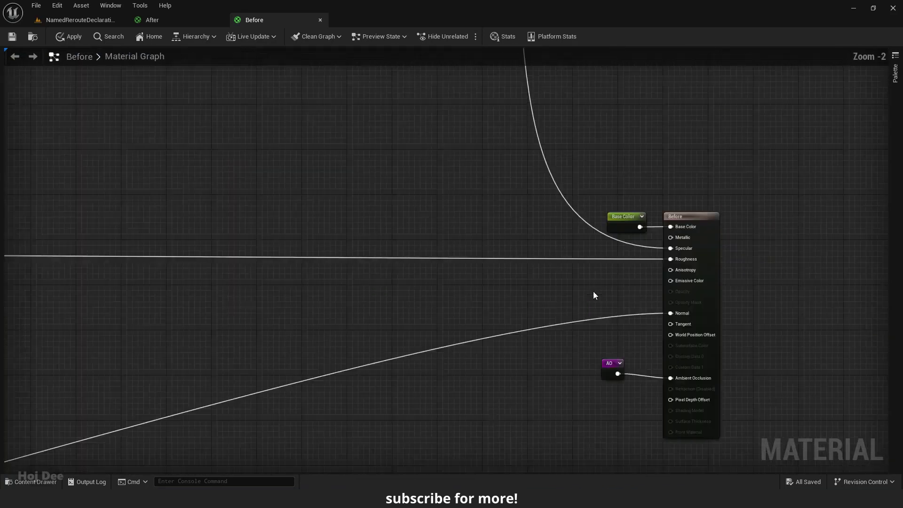
pyautogui.doubleClick(609, 379)
pyautogui.moveTo(608, 377); pyautogui.dragTo(616, 370, button='right')
pyautogui.scroll(-11, 626, 329)
pyautogui.moveTo(634, 303); pyautogui.dragTo(644, 282, button='right')
pyautogui.scroll(11, 628, 280)
pyautogui.click(461, 308)
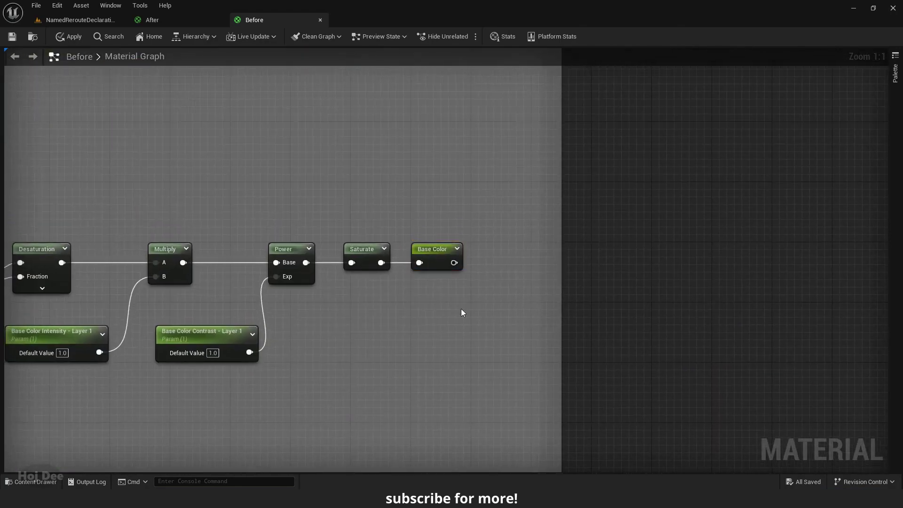
# Step: Look over the graph's groups and examine which long wires still run between the UV, Base Color, Roughness and Normal groups
pyautogui.scroll(-4, 454, 319)
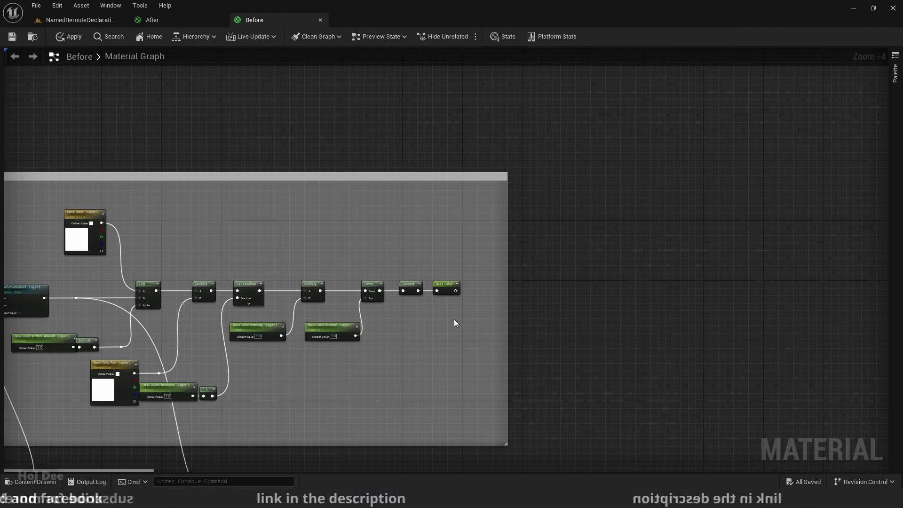
pyautogui.scroll(-1, 455, 323)
pyautogui.moveTo(455, 322); pyautogui.dragTo(649, 90, button='right')
pyautogui.scroll(-3, 320, 337)
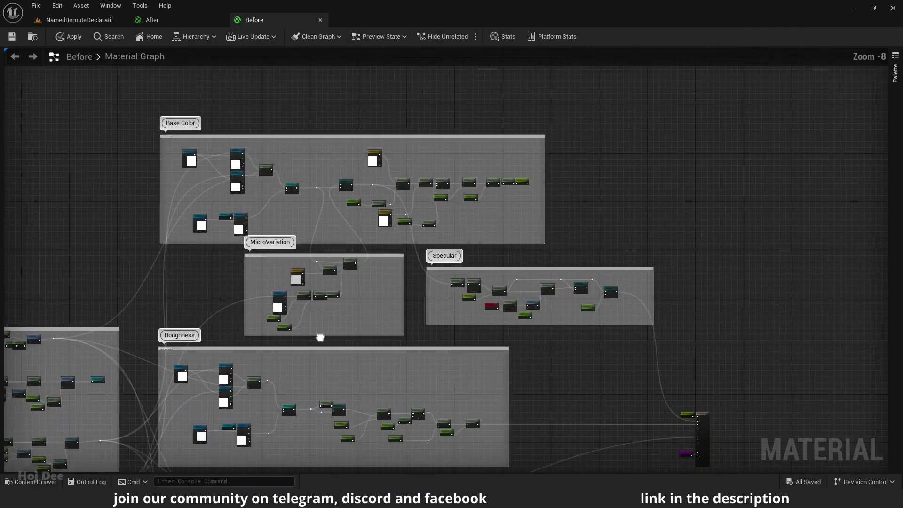
pyautogui.moveTo(321, 337); pyautogui.dragTo(609, 121, button='right')
pyautogui.scroll(2, 452, 222)
pyautogui.scroll(2, 443, 183)
pyautogui.moveTo(443, 182); pyautogui.dragTo(293, 364, button='right')
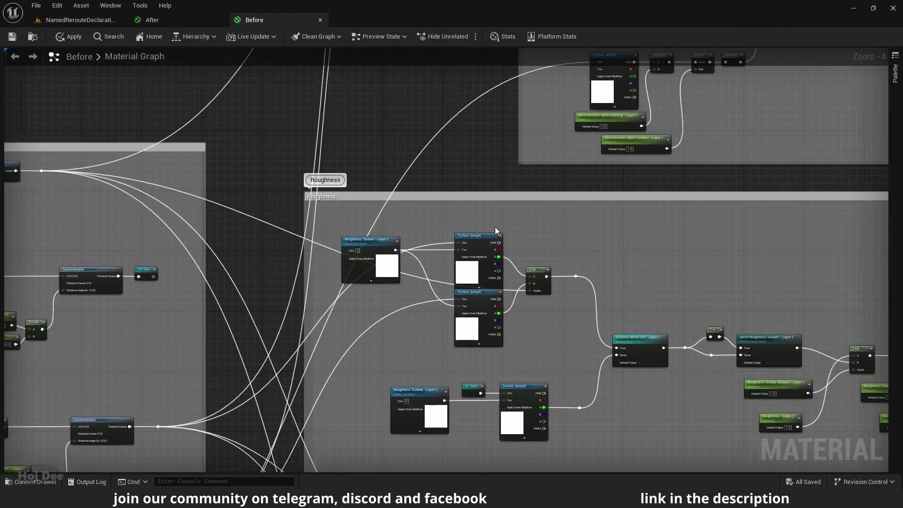
pyautogui.moveTo(625, 177); pyautogui.dragTo(395, 374, button='right')
pyautogui.scroll(-3, 367, 193)
pyautogui.moveTo(440, 336); pyautogui.dragTo(599, 224, button='right')
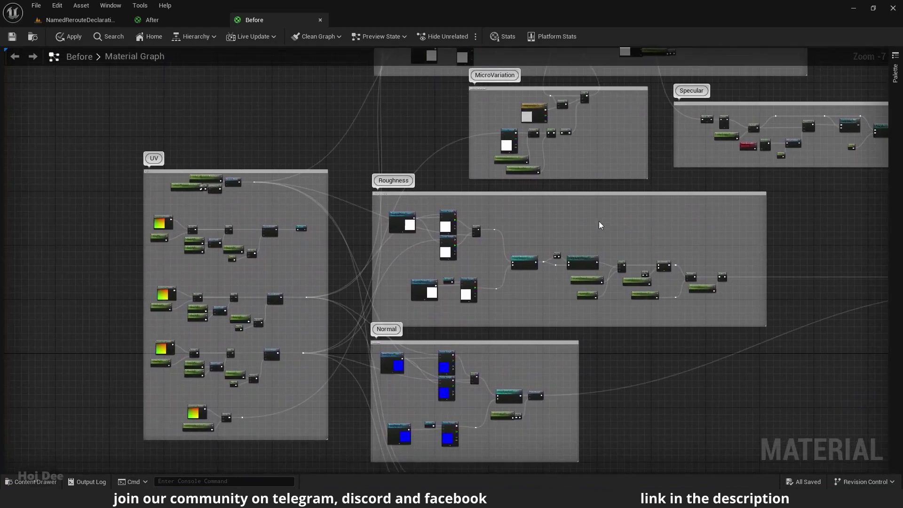
# Step: Open the After material graph and examine how named reroutes link its groups and material output
pyautogui.click(181, 21)
pyautogui.rightClick(522, 171)
pyautogui.scroll(-2, 388, 219)
pyautogui.moveTo(388, 219); pyautogui.dragTo(266, 215, button='right')
pyautogui.scroll(-1, 266, 215)
pyautogui.scroll(-1, 266, 215)
pyautogui.moveTo(307, 246); pyautogui.dragTo(367, 295, button='right')
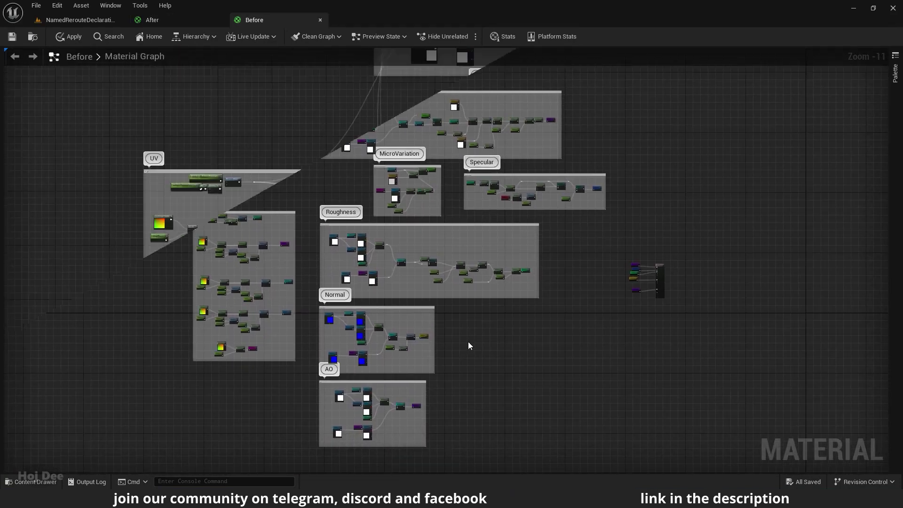
# Step: Convert the reroute at the Distance_Blend result to a named reroute called Distance Blending
pyautogui.scroll(10, 232, 197)
pyautogui.rightClick(296, 196)
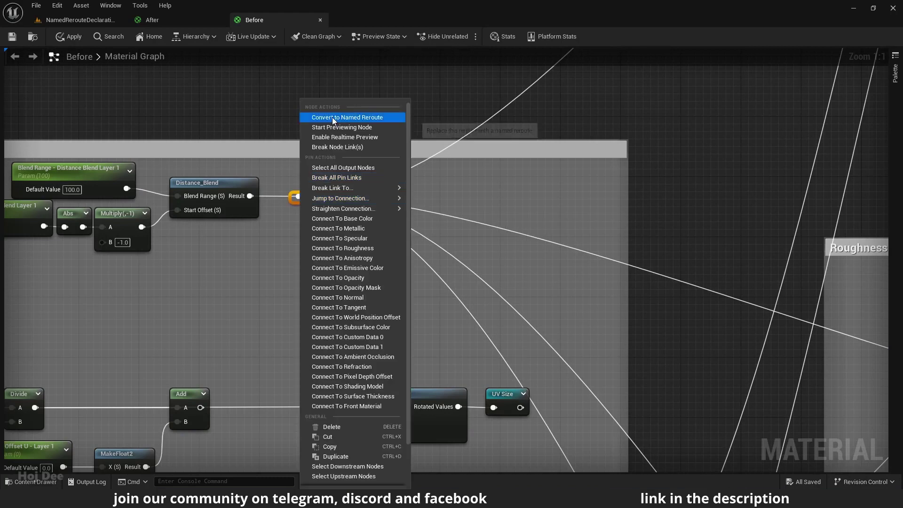
pyautogui.click(332, 117)
pyautogui.scroll(-4, 295, 181)
pyautogui.moveTo(294, 181); pyautogui.dragTo(402, 258, button='right')
pyautogui.scroll(4, 402, 257)
pyautogui.doubleClick(395, 259)
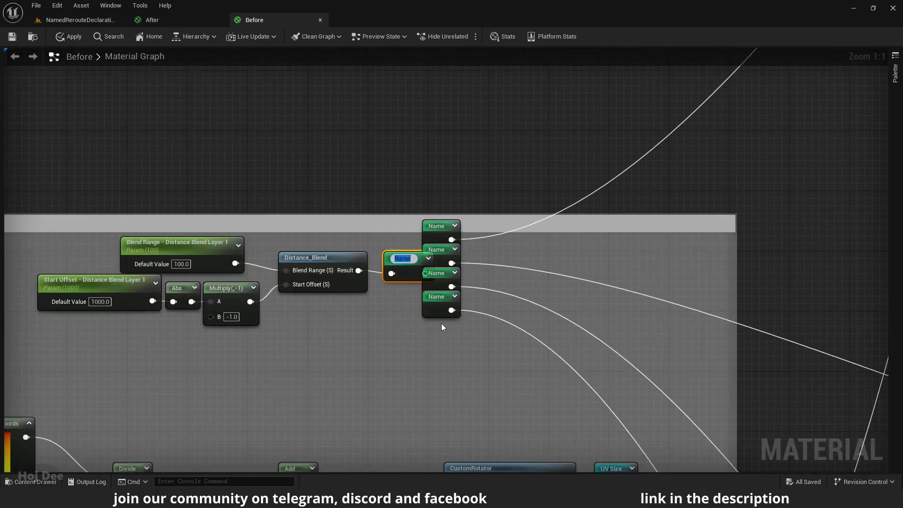
pyautogui.write('Distance Blending')
pyautogui.press('Return')
# Step: Move two of the Distance Blending usages to the Base Color and Roughness groups, near the Lerp nodes they feed
pyautogui.click(472, 230)
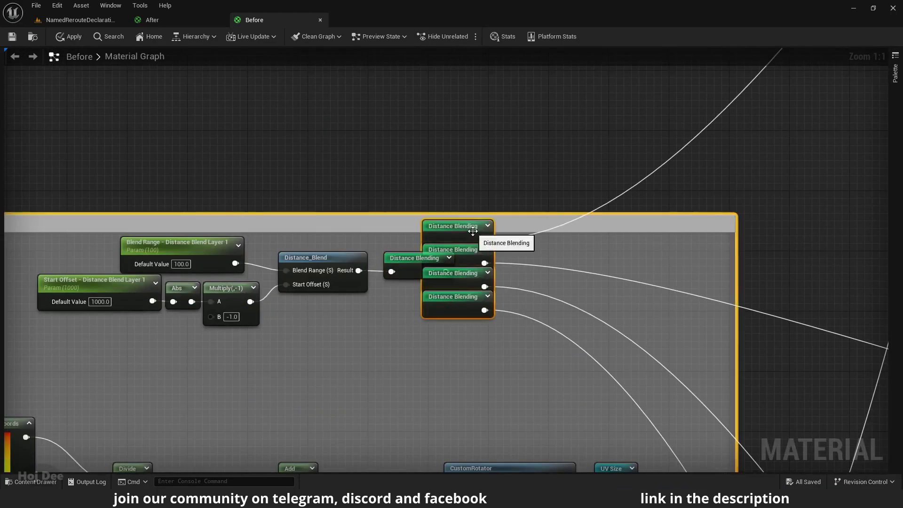
pyautogui.doubleClick(473, 231)
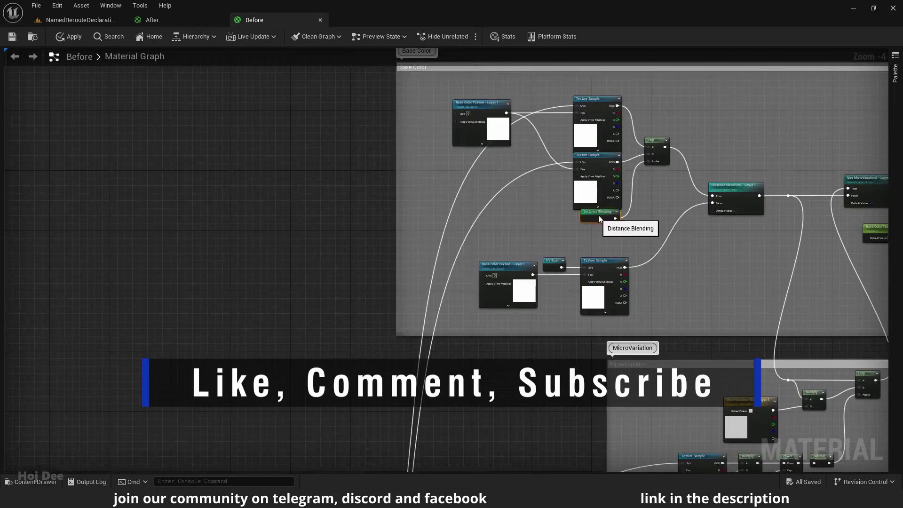
pyautogui.moveTo(598, 215); pyautogui.dragTo(721, 95, button='right')
pyautogui.moveTo(468, 427); pyautogui.dragTo(428, 166, button='right')
pyautogui.moveTo(404, 180); pyautogui.dragTo(652, 378)
pyautogui.moveTo(652, 377); pyautogui.dragTo(631, 305, button='right')
# Step: Move the remaining Distance Blending usages to the Normal and AO groups, beneath the paired Texture Samples beside each Lerp
pyautogui.moveTo(383, 121); pyautogui.dragTo(606, 442)
pyautogui.moveTo(606, 442); pyautogui.dragTo(596, 190, button='right')
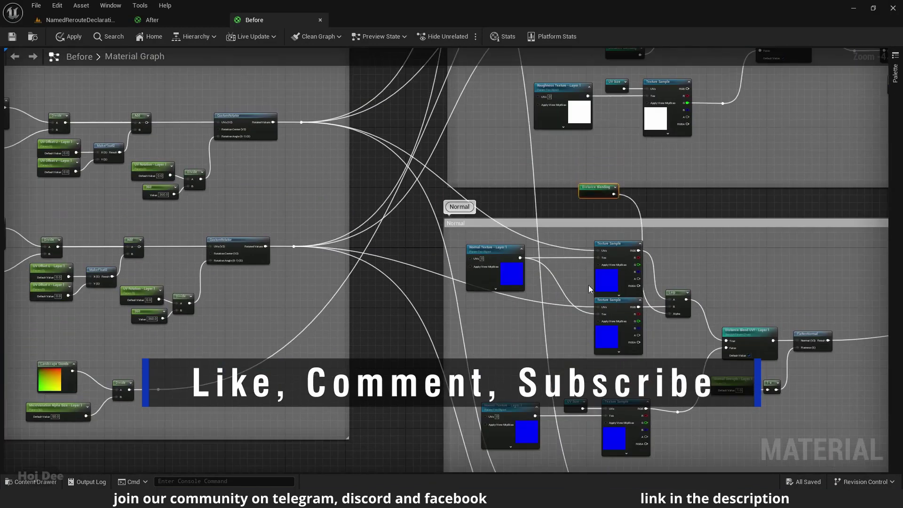
pyautogui.moveTo(595, 188); pyautogui.dragTo(620, 361)
pyautogui.moveTo(470, 141); pyautogui.dragTo(598, 415, button='right')
pyautogui.scroll(1, 501, 191)
pyautogui.moveTo(501, 135); pyautogui.dragTo(835, 409)
pyautogui.moveTo(777, 393); pyautogui.dragTo(565, 349, button='right')
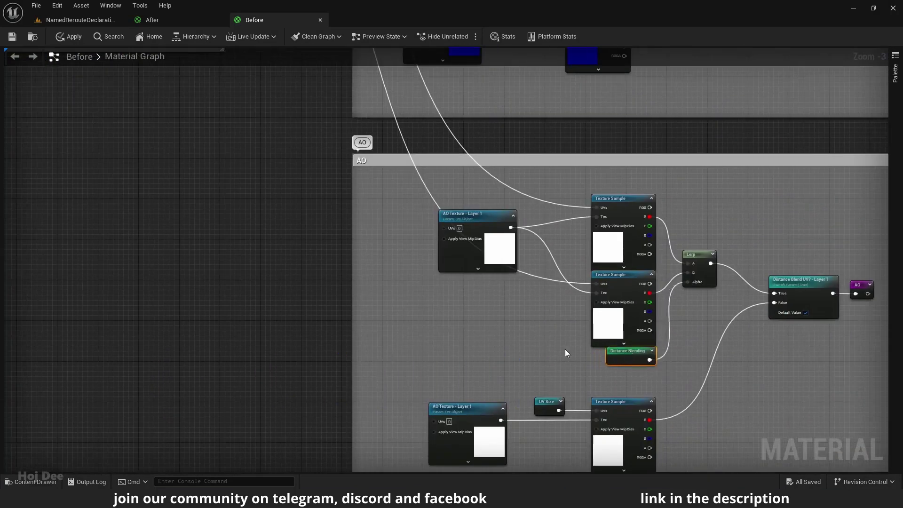
# Step: Convert the reroute after the Divide node fed by the lowest Landscape Coords to a named reroute called Micro Variation UV
pyautogui.scroll(-2, 566, 351)
pyautogui.moveTo(329, 108); pyautogui.dragTo(626, 405, button='right')
pyautogui.scroll(4, 420, 375)
pyautogui.moveTo(420, 375); pyautogui.dragTo(514, 324, button='right')
pyautogui.doubleClick(514, 324)
pyautogui.rightClick(514, 324)
pyautogui.click(558, 118)
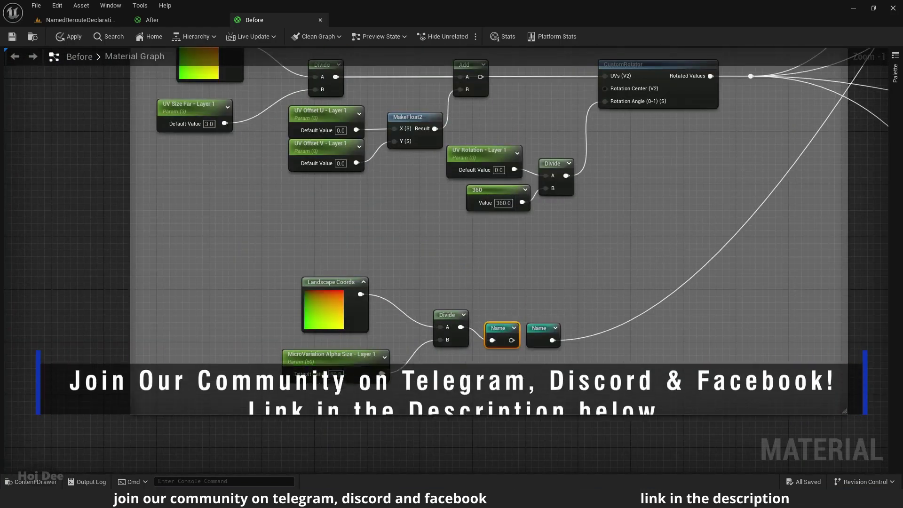
pyautogui.press('F2')
pyautogui.write('Variation UV')
pyautogui.press('Return')
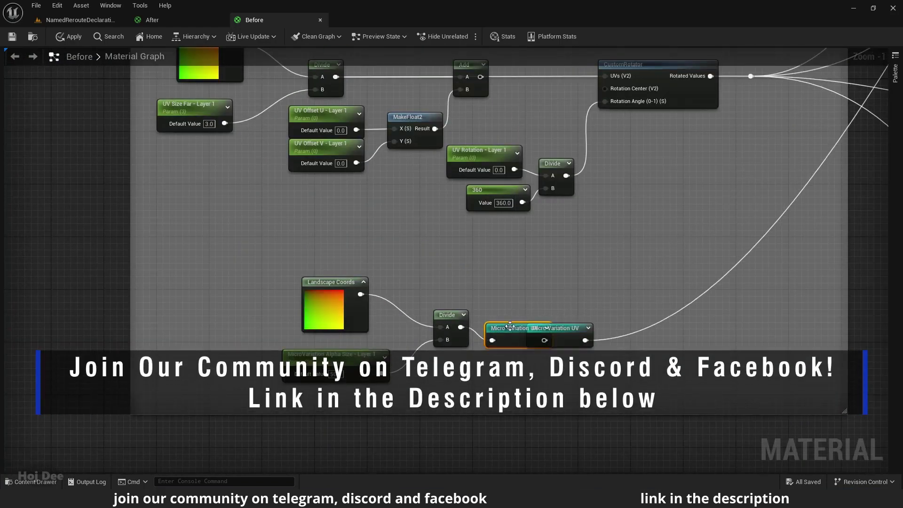
# Step: Move the Micro Variation UV usage close to the UVs input of the Texture Sample feeding the micro variation Multiply node
pyautogui.scroll(-3, 590, 297)
pyautogui.moveTo(611, 141); pyautogui.dragTo(356, 431, button='right')
pyautogui.moveTo(375, 408); pyautogui.dragTo(528, 78)
pyautogui.scroll(3, 558, 75)
pyautogui.moveTo(560, 80); pyautogui.dragTo(508, 197, button='right')
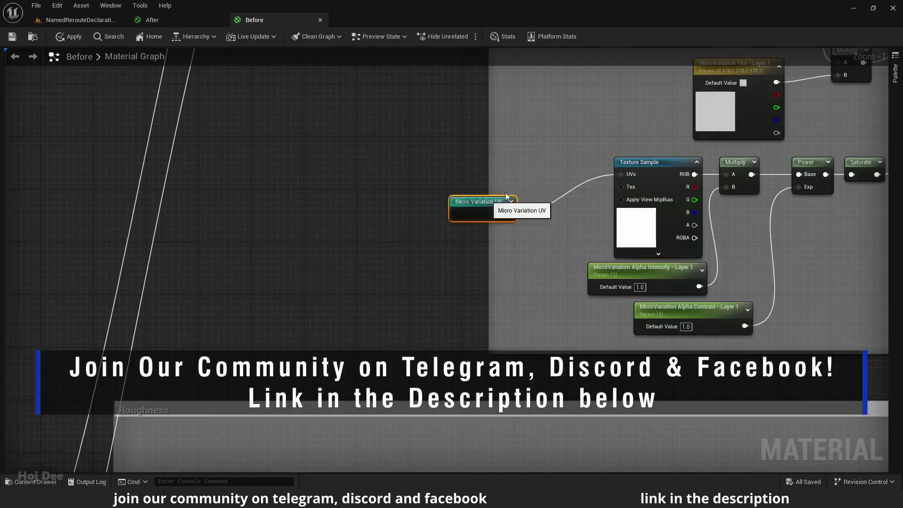
pyautogui.moveTo(498, 200); pyautogui.dragTo(566, 162)
# Step: Add a named reroute declaration called Normal from the final node's result in the Normal group
pyautogui.scroll(-6, 555, 204)
pyautogui.moveTo(606, 423); pyautogui.dragTo(588, 207, button='right')
pyautogui.scroll(3, 620, 244)
pyautogui.moveTo(620, 244); pyautogui.dragTo(470, 264, button='right')
pyautogui.scroll(2, 469, 261)
pyautogui.moveTo(414, 257); pyautogui.dragTo(466, 263)
pyautogui.write('add named')
pyautogui.press('Return')
pyautogui.scroll(-6, 537, 259)
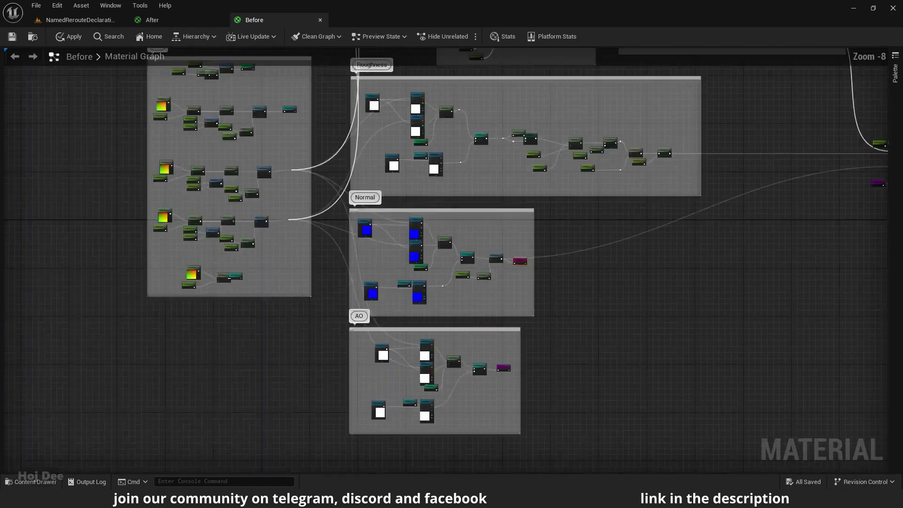
# Step: Place a Normal named reroute usage at the material output to replace the long normal wire
pyautogui.moveTo(837, 188); pyautogui.dragTo(437, 298, button='right')
pyautogui.scroll(8, 437, 298)
pyautogui.rightClick(436, 298)
pyautogui.click(443, 123)
pyautogui.click(466, 164)
# Step: Line up the Normal named reroute declaration with the result of the node feeding it in the Normal group
pyautogui.scroll(-8, 454, 278)
pyautogui.moveTo(127, 353); pyautogui.dragTo(343, 337, button='right')
pyautogui.scroll(4, 343, 337)
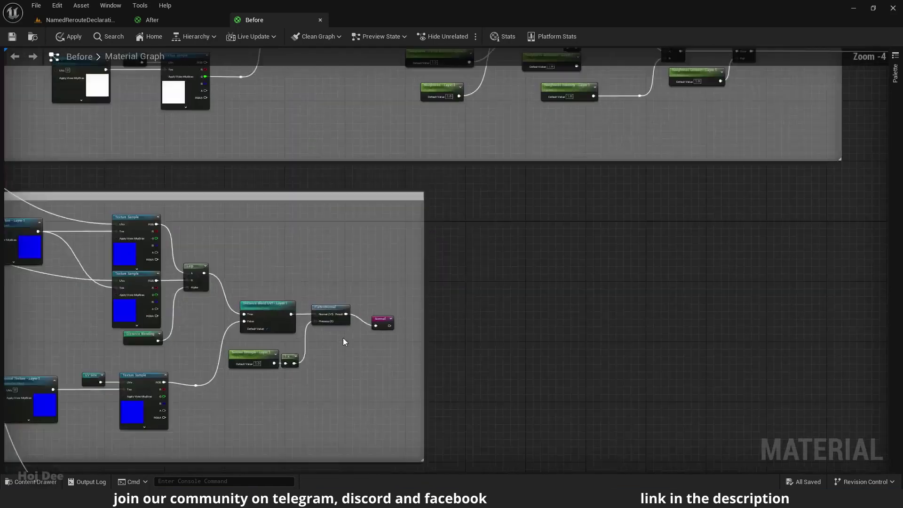
pyautogui.moveTo(380, 322); pyautogui.dragTo(370, 313)
# Step: Branch a new node connection off the final Power node's output in the Roughness group for a named reroute declaration
pyautogui.scroll(4, 458, 272)
pyautogui.moveTo(717, 95); pyautogui.dragTo(589, 286, button='right')
pyautogui.scroll(-4, 458, 273)
pyautogui.scroll(4, 591, 289)
pyautogui.moveTo(433, 253); pyautogui.dragTo(506, 281)
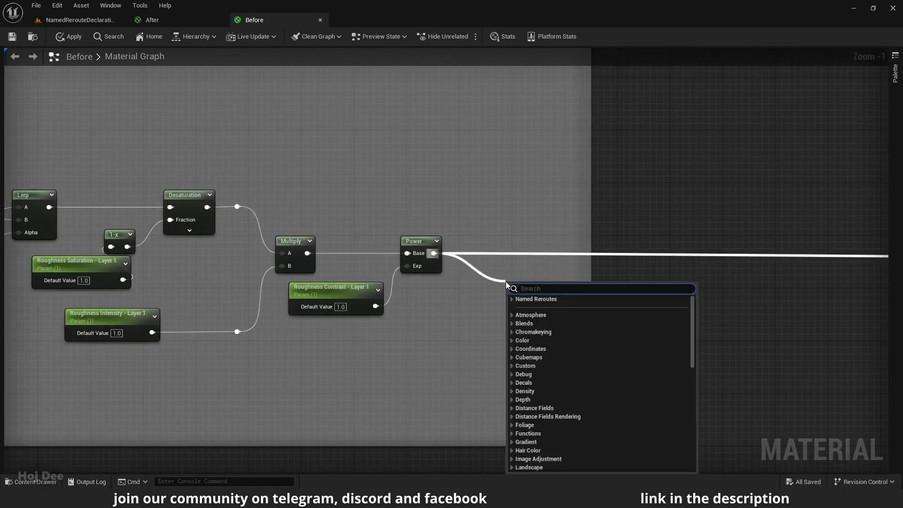